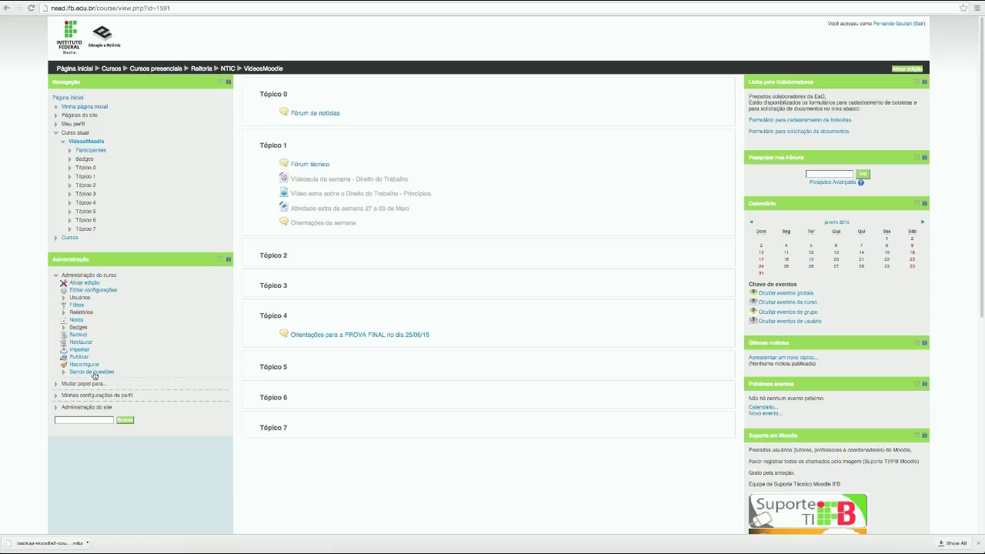
# Step: Open the question list in the VideosMoodle course's question bank and open multiple-choice question 23 for editing
pyautogui.click(94, 374)
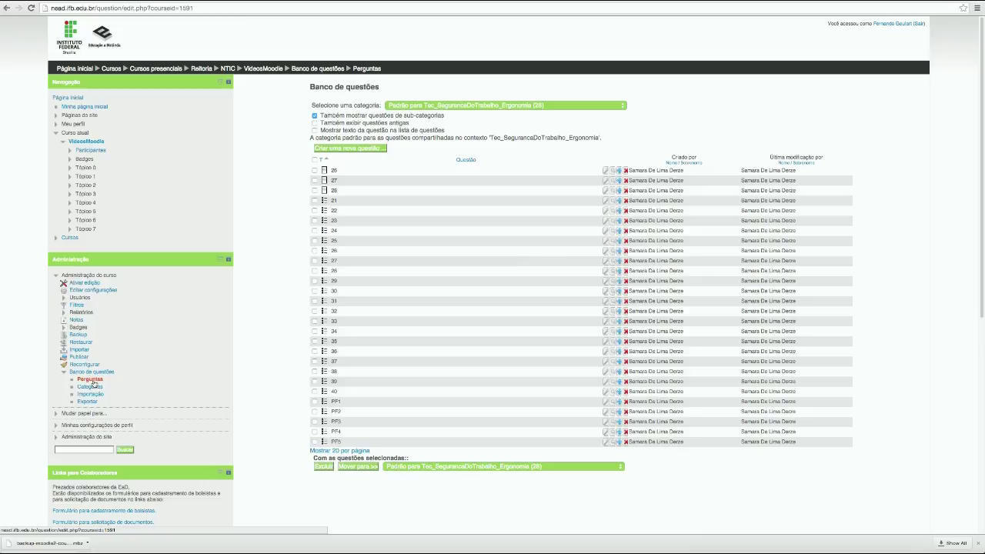
pyautogui.click(93, 382)
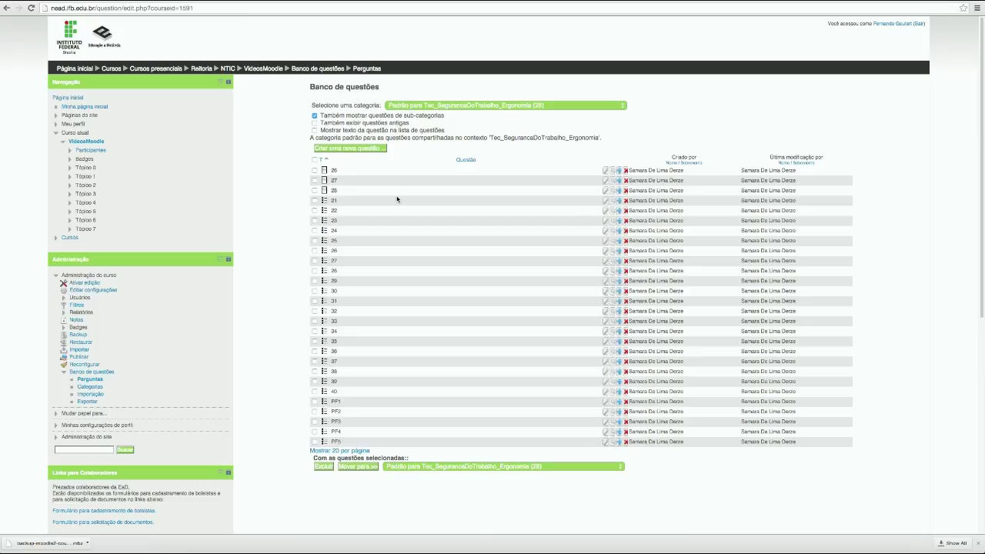
pyautogui.click(607, 224)
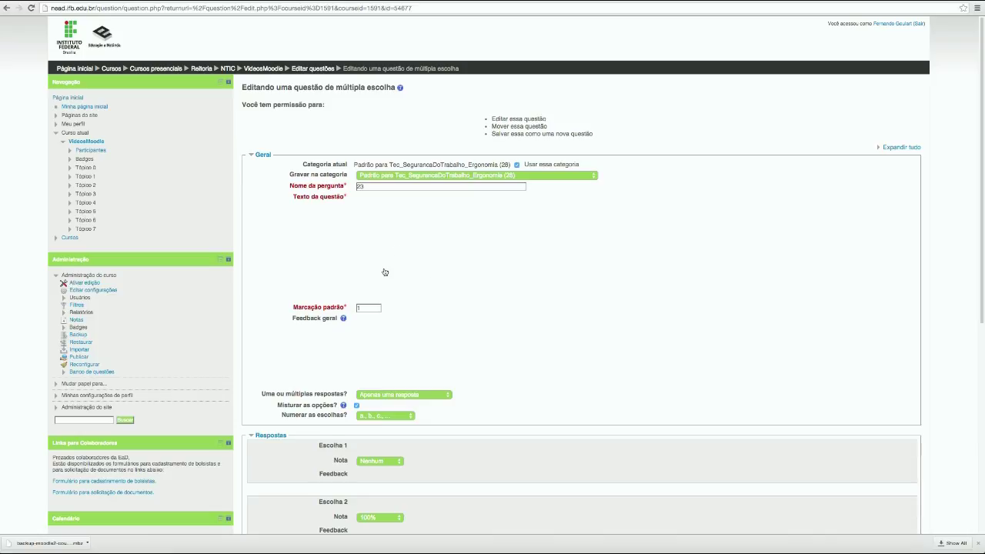
# Step: Examine question 23's text, default mark, answer settings and the five choices with their grades
pyautogui.scroll(-4, 510, 224)
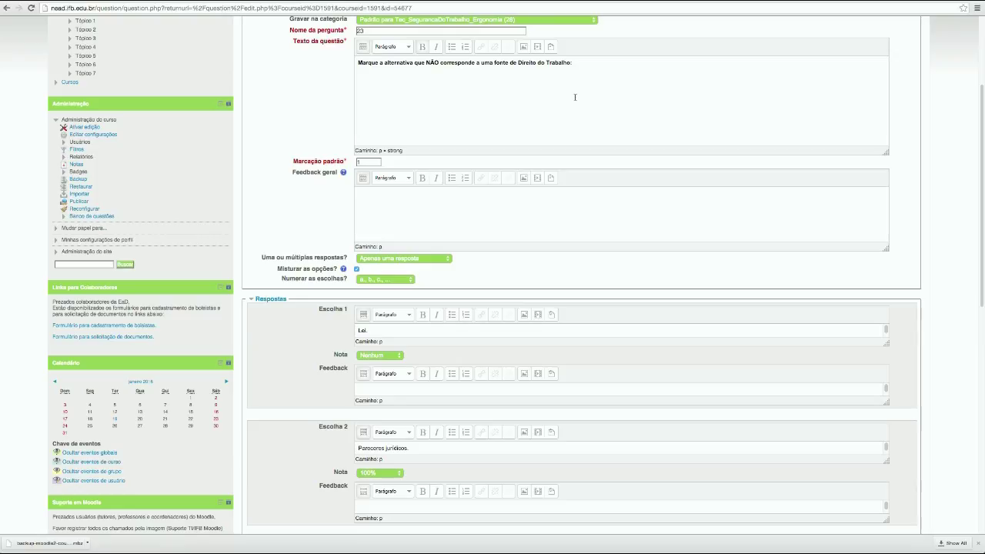
pyautogui.scroll(-1, 488, 227)
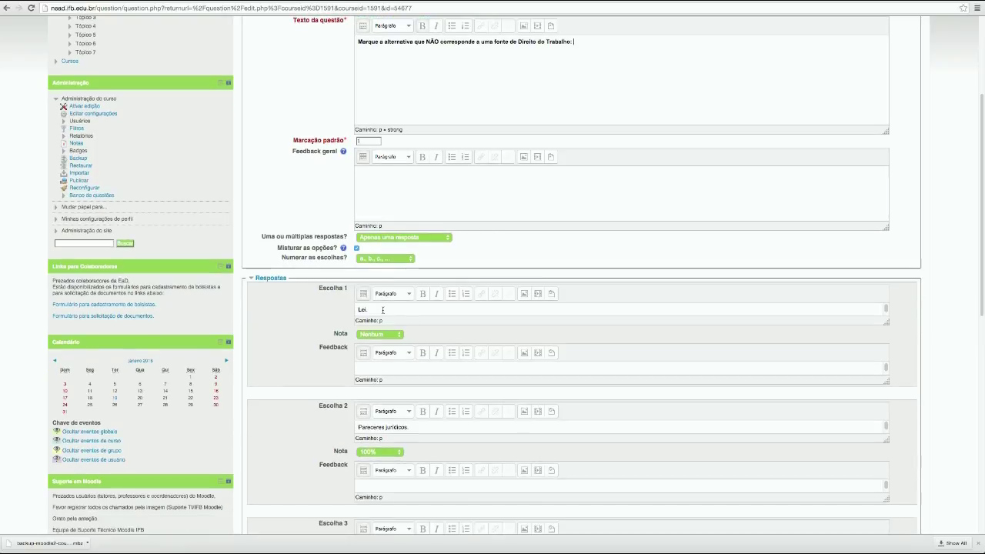
pyautogui.click(462, 426)
pyautogui.scroll(-2, 534, 389)
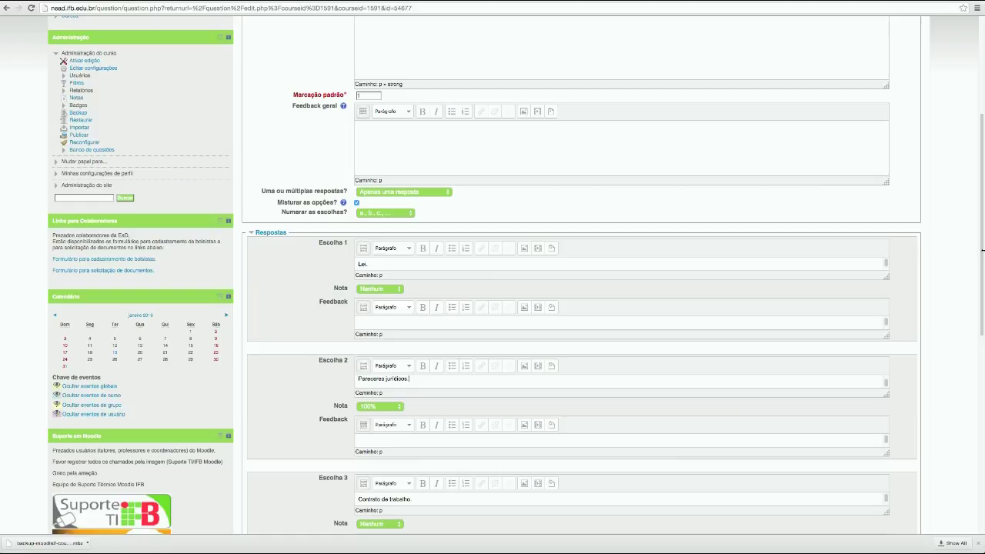
pyautogui.scroll(-1, 983, 338)
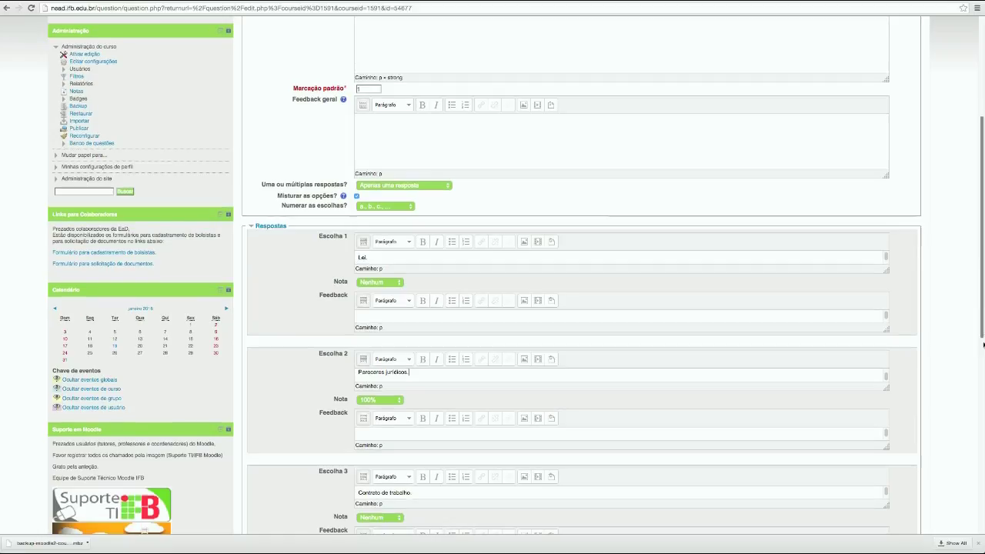
pyautogui.scroll(-10, 983, 378)
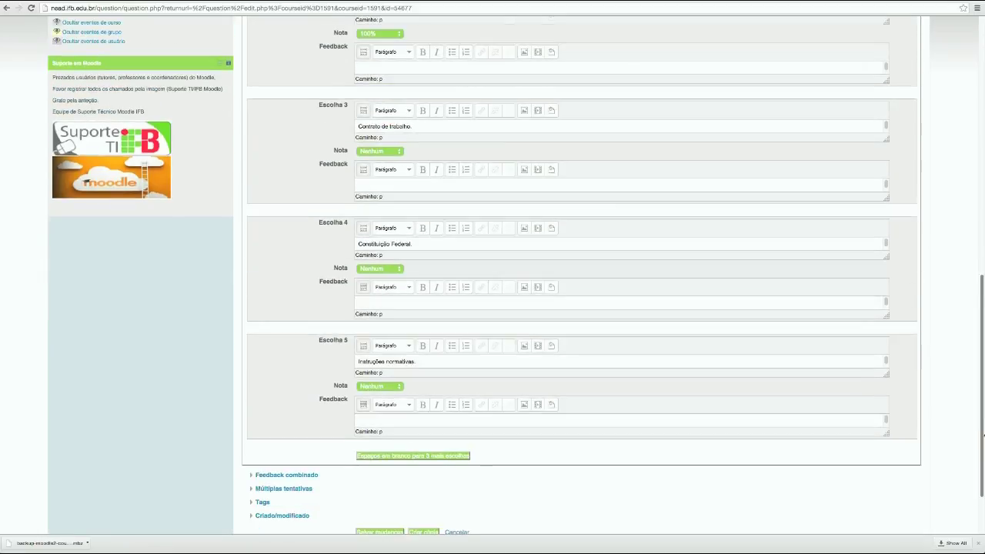
pyautogui.scroll(-1, 982, 436)
pyautogui.scroll(-1, 983, 441)
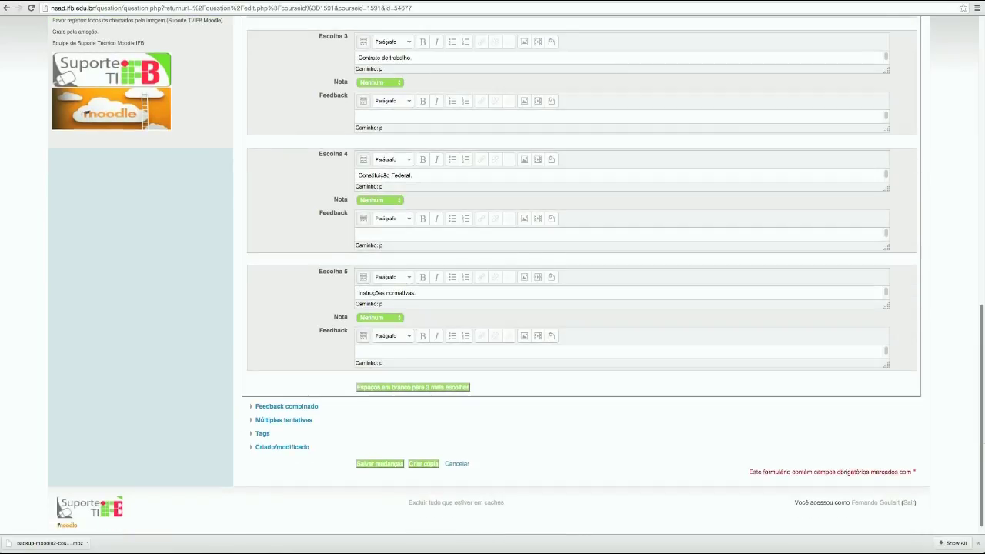
pyautogui.scroll(11, 981, 31)
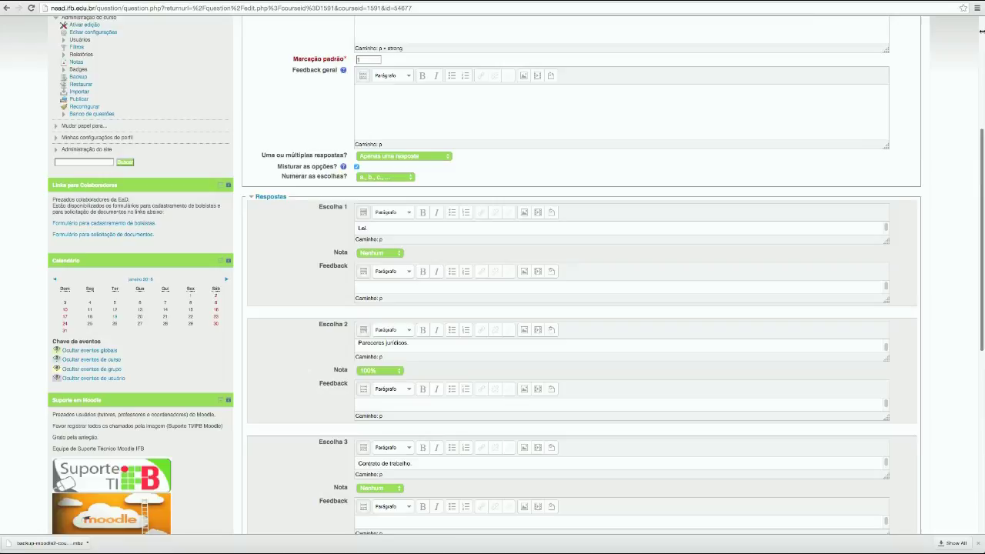
pyautogui.scroll(7, 981, 31)
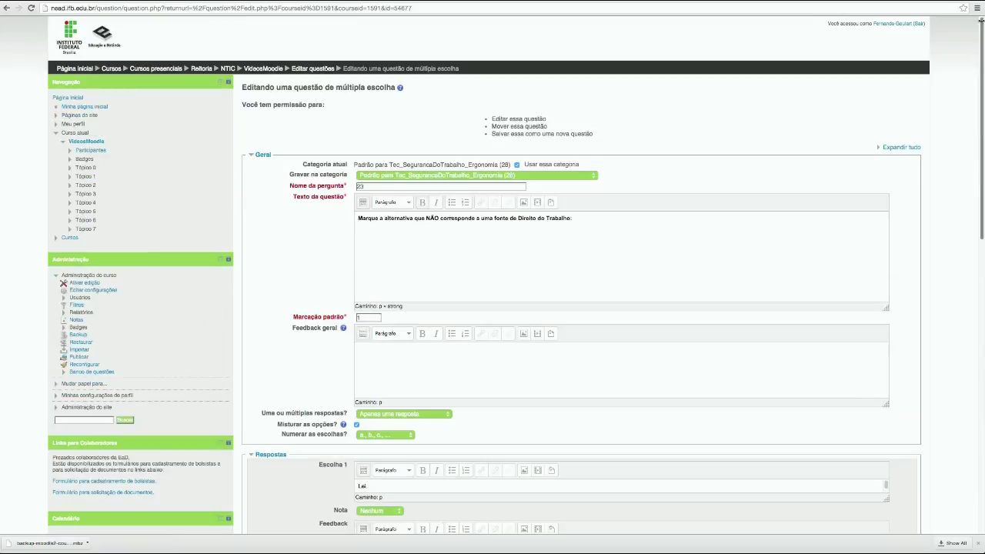
# Step: Expand all sections of the form, review the feedback, multiple-tries and tag settings, and cancel the editing
pyautogui.click(913, 148)
pyautogui.scroll(-3, 976, 254)
pyautogui.scroll(-15, 971, 385)
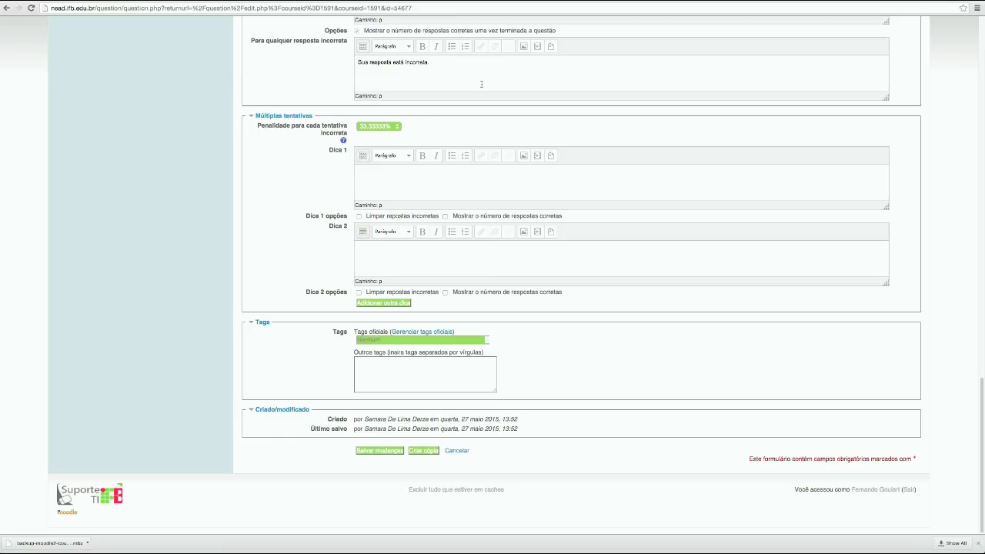
pyautogui.scroll(2, 485, 89)
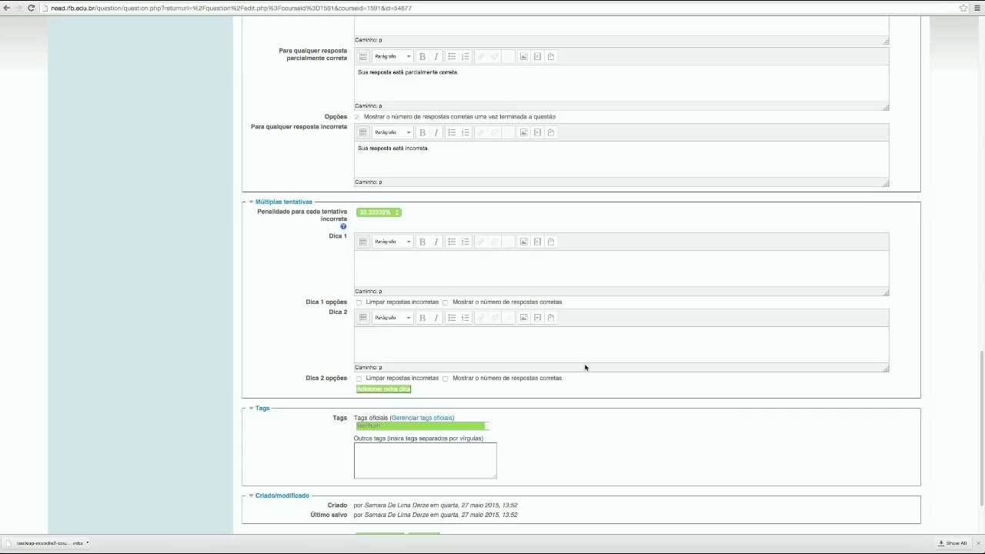
pyautogui.scroll(-1, 485, 492)
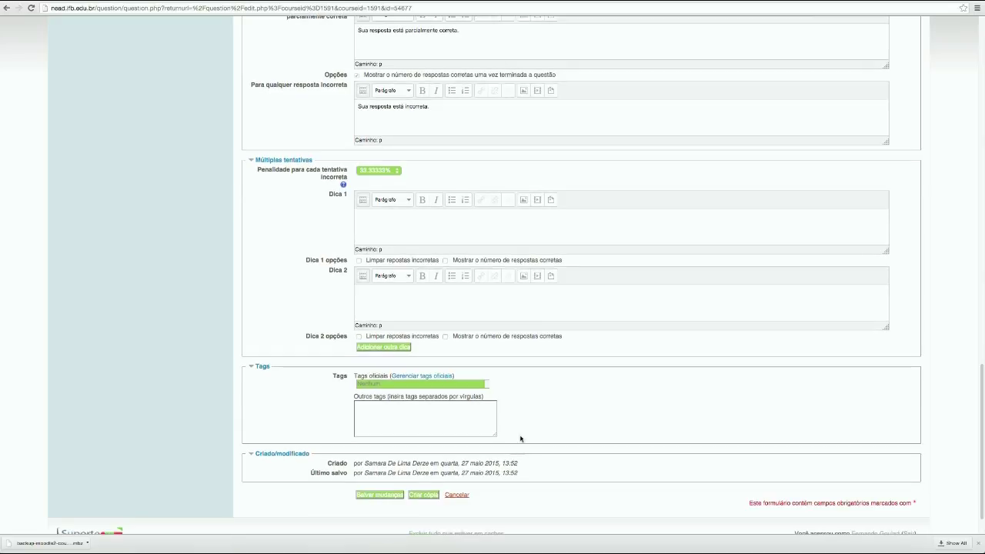
pyautogui.click(457, 495)
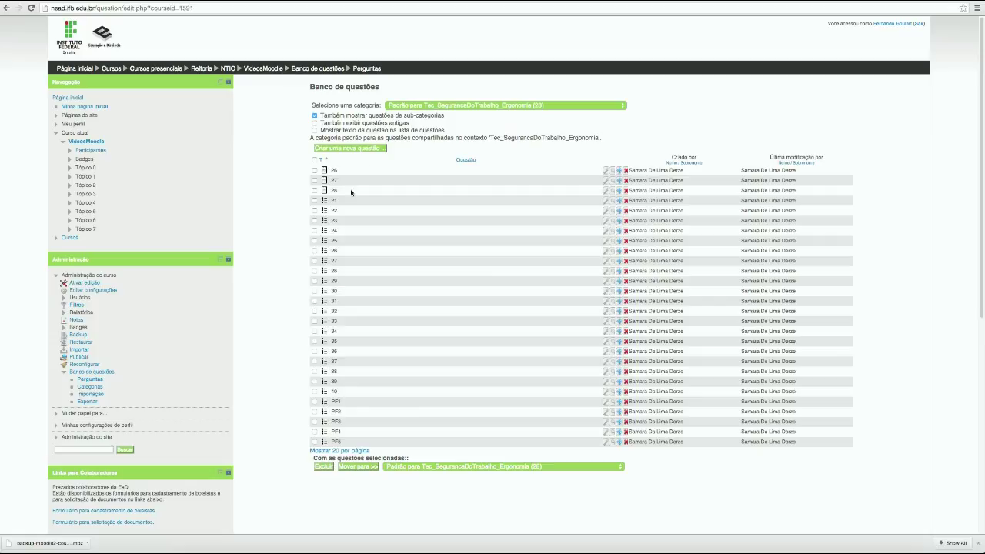
# Step: Start a new question of the type Associação in the question bank
pyautogui.click(367, 151)
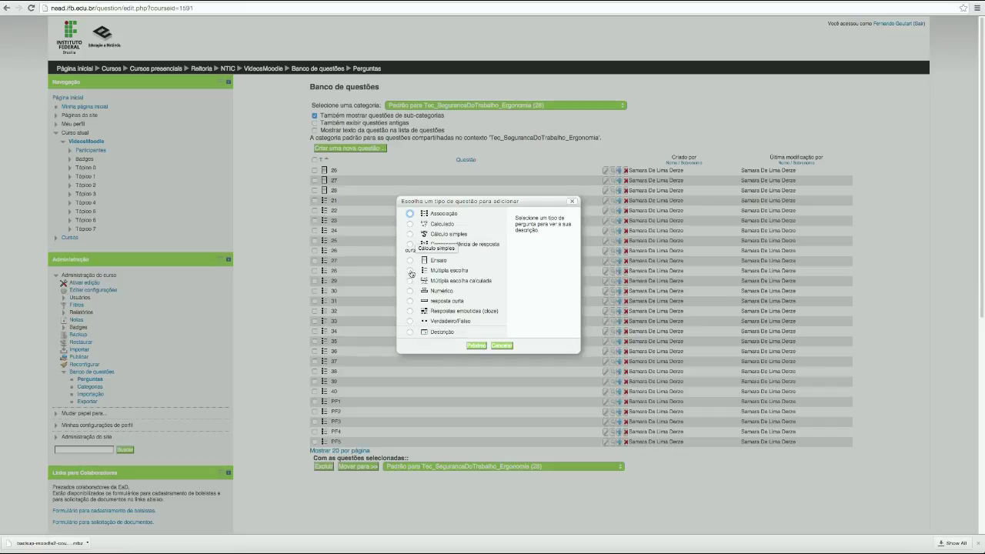
pyautogui.click(410, 214)
pyautogui.click(410, 214)
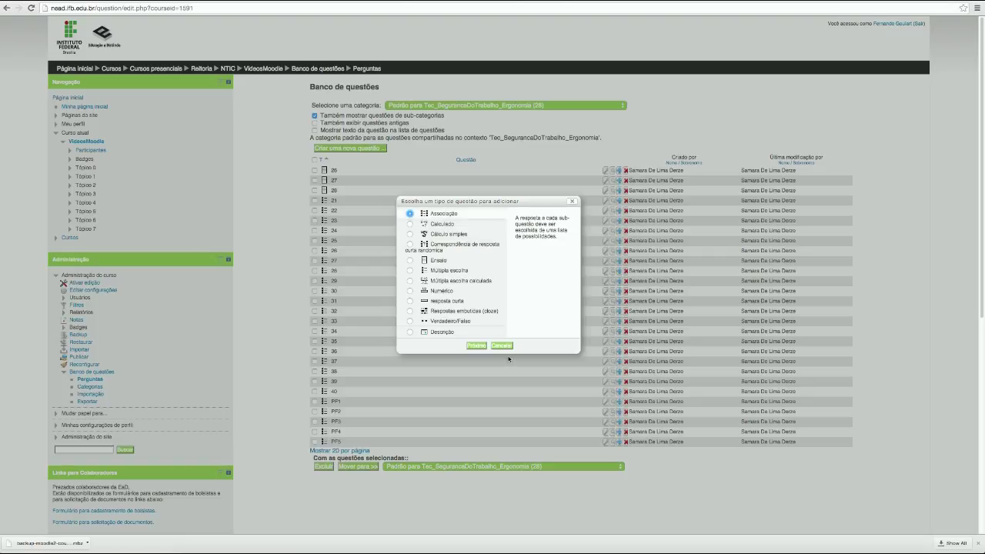
pyautogui.click(476, 346)
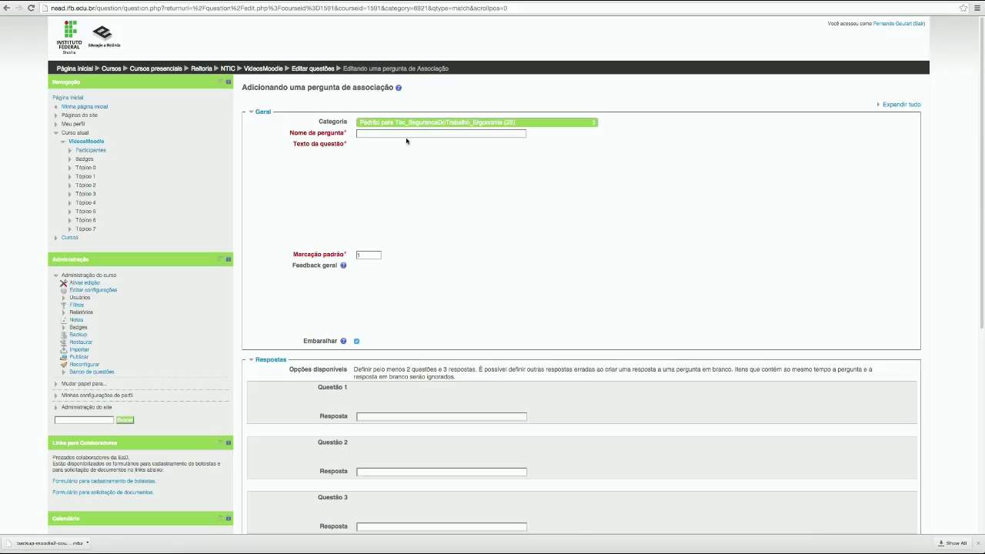
# Step: Name the new question "Descobrimento do brasil"
pyautogui.click(363, 135)
pyautogui.write('Quem de')
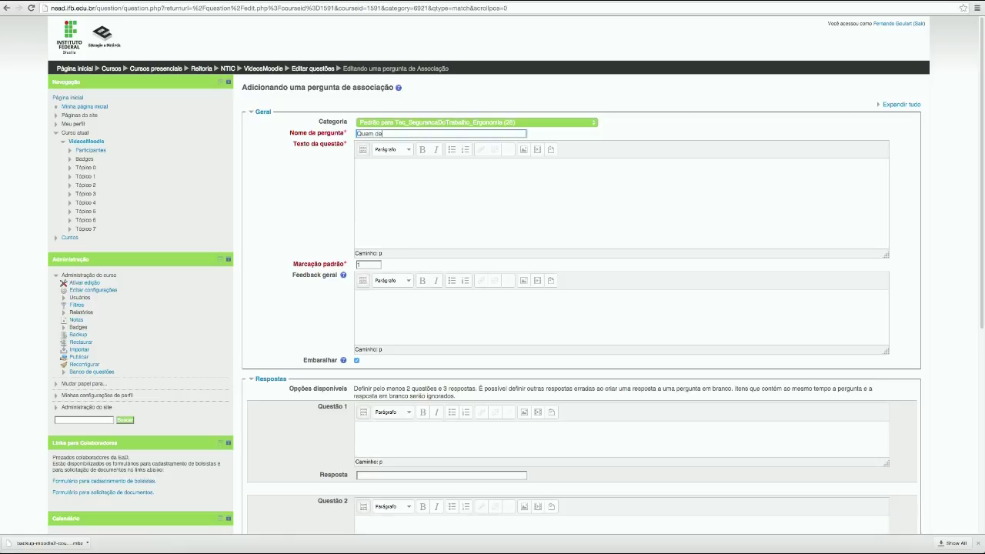
pyautogui.press('BackSpace')
pyautogui.press('BackSpace')
pyautogui.press('BackSpace')
pyautogui.press('BackSpace')
pyautogui.press('BackSpace')
pyautogui.press('BackSpace')
pyautogui.write('Descubrimento do brasil')
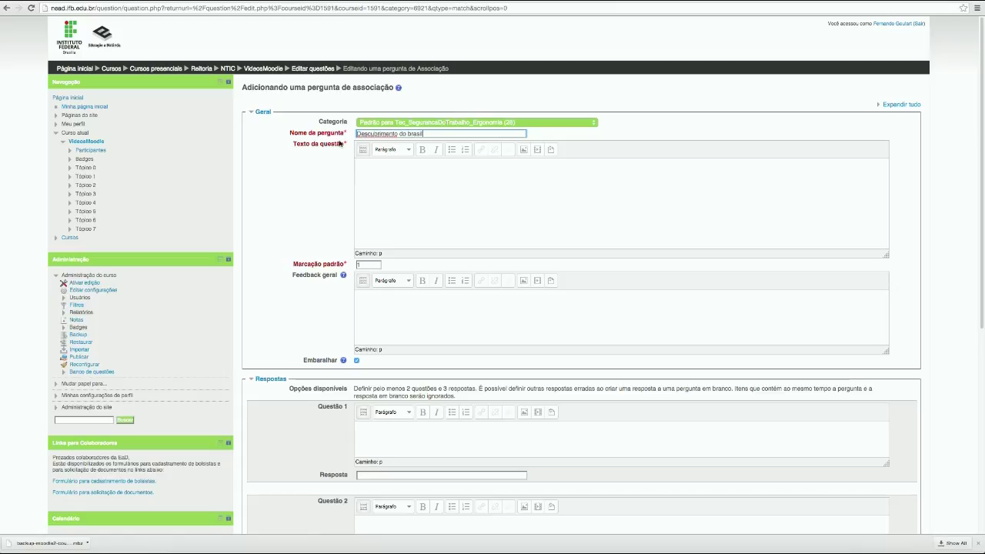
pyautogui.click(375, 136)
pyautogui.press('BackSpace')
pyautogui.write('o')
# Step: Enter the question text "Quem descobriu o brasil, associe as respostas:"
pyautogui.write('Quem')
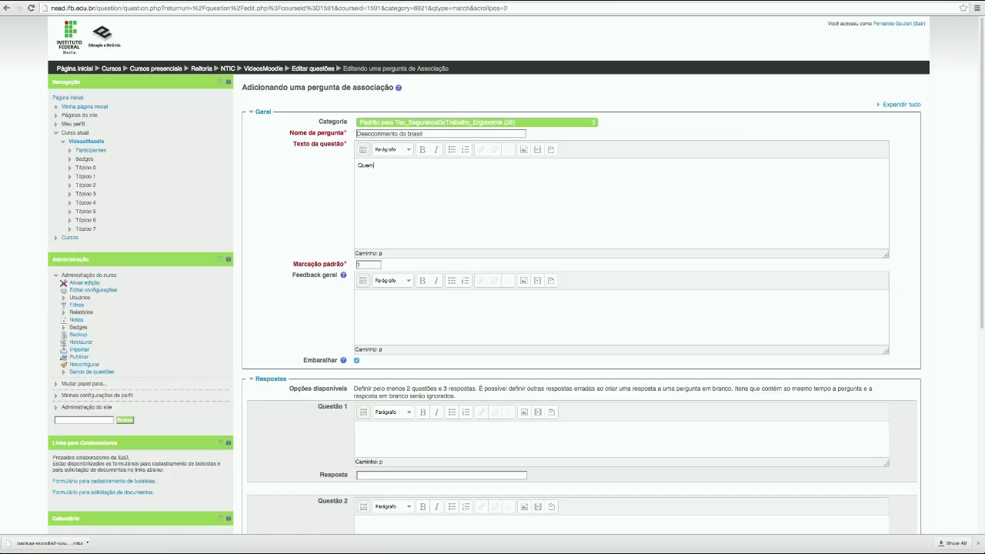
pyautogui.write(' descobr')
pyautogui.write('iu o bra')
pyautogui.write('sil.')
pyautogui.write(' assoc')
pyautogui.write('ie a colu')
pyautogui.write('na')
pyautogui.press('BackSpace')
pyautogui.press('BackSpace')
pyautogui.press('BackSpace')
pyautogui.press('BackSpace')
pyautogui.press('BackSpace')
pyautogui.press('BackSpace')
pyautogui.write('s respostas:')
# Step: Fill in Questão 1 with "Cristóvão colombo" and the answer "Falso"
pyautogui.scroll(-1, 517, 287)
pyautogui.scroll(-3, 517, 287)
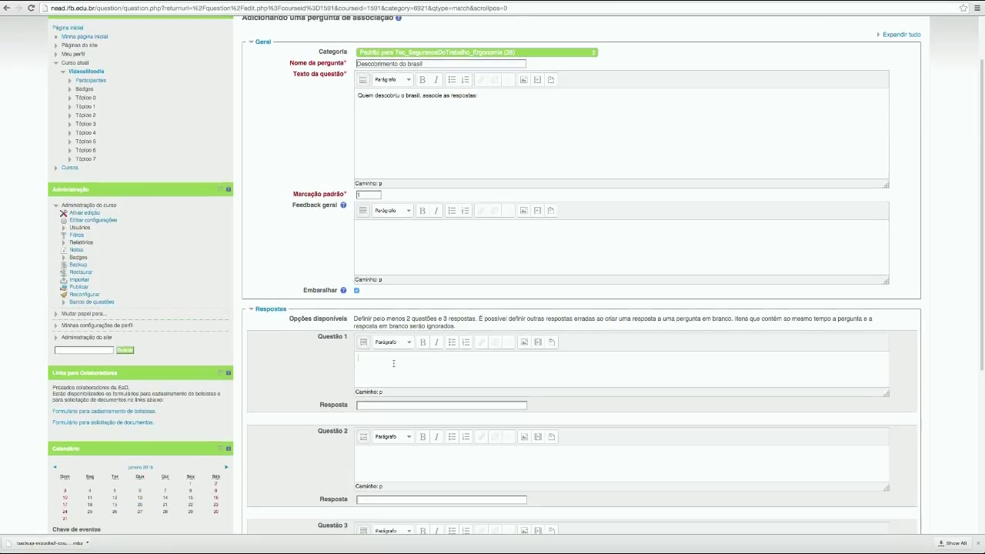
pyautogui.write('Cristóvão colombo')
pyautogui.click(368, 405)
pyautogui.write('Falso')
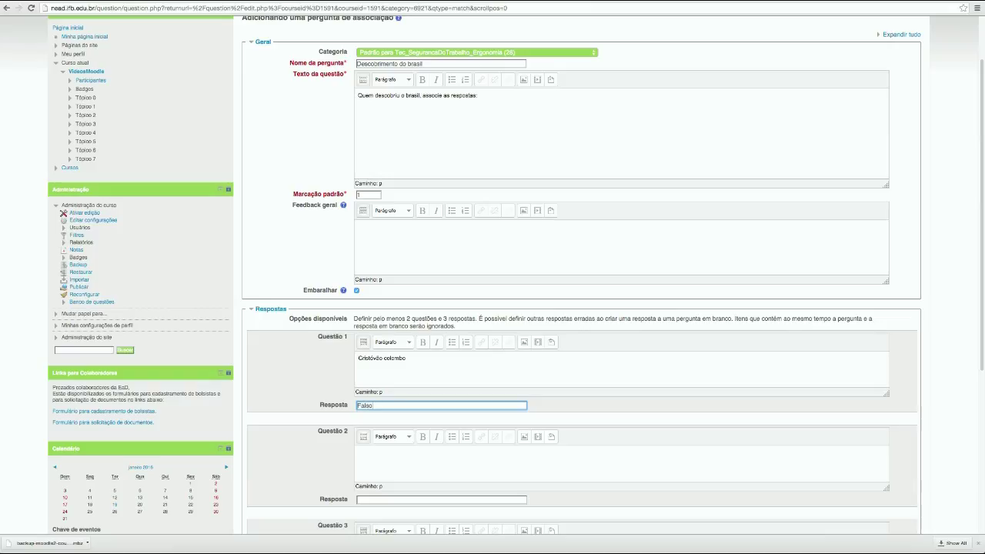
# Step: Fill in Questão 2 with "Pedro Álvares Cabral" and the answer "Verdadeiro"
pyautogui.scroll(-1, 382, 452)
pyautogui.scroll(-1, 388, 450)
pyautogui.click(394, 448)
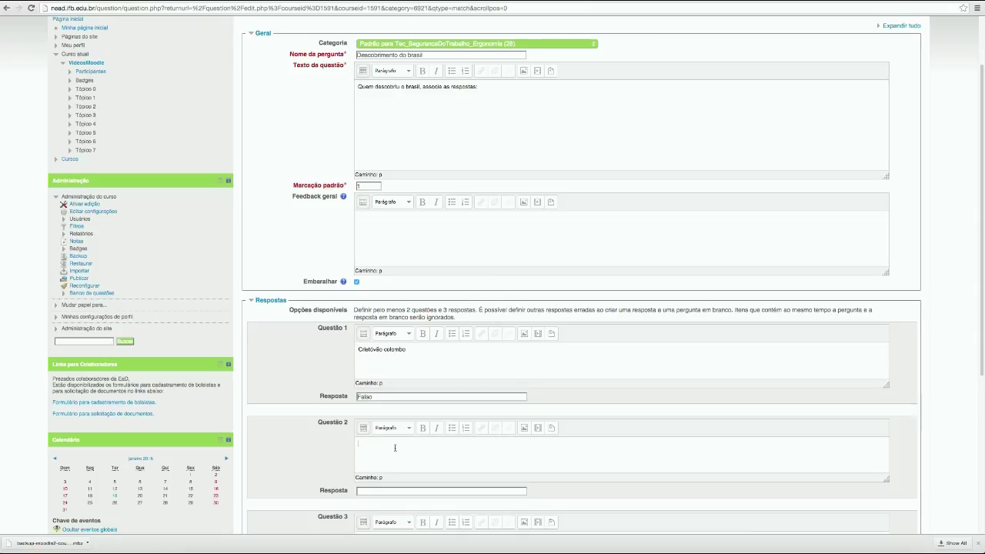
pyautogui.write('Pedro Álvares Cabral')
pyautogui.click(403, 490)
pyautogui.write('Verdadeira')
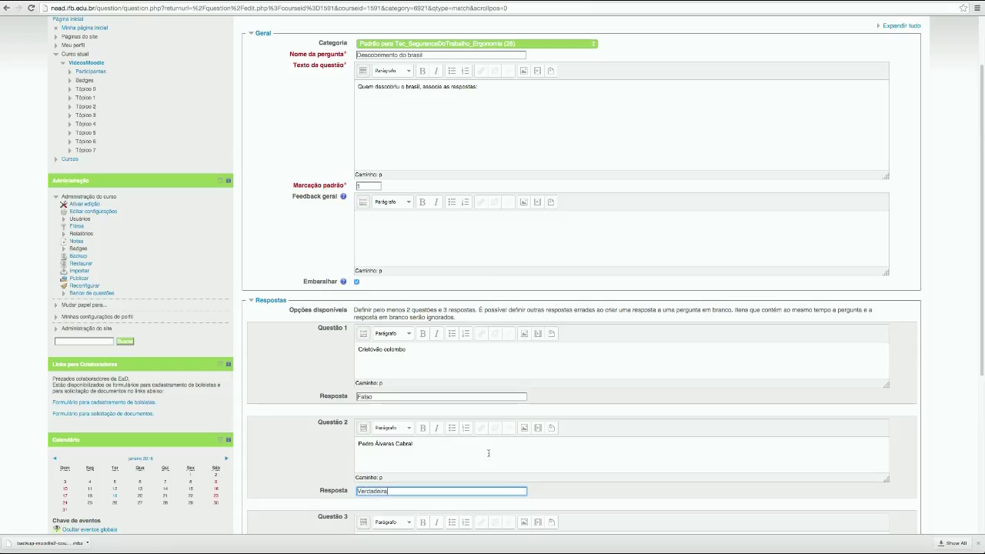
pyautogui.scroll(-1, 488, 453)
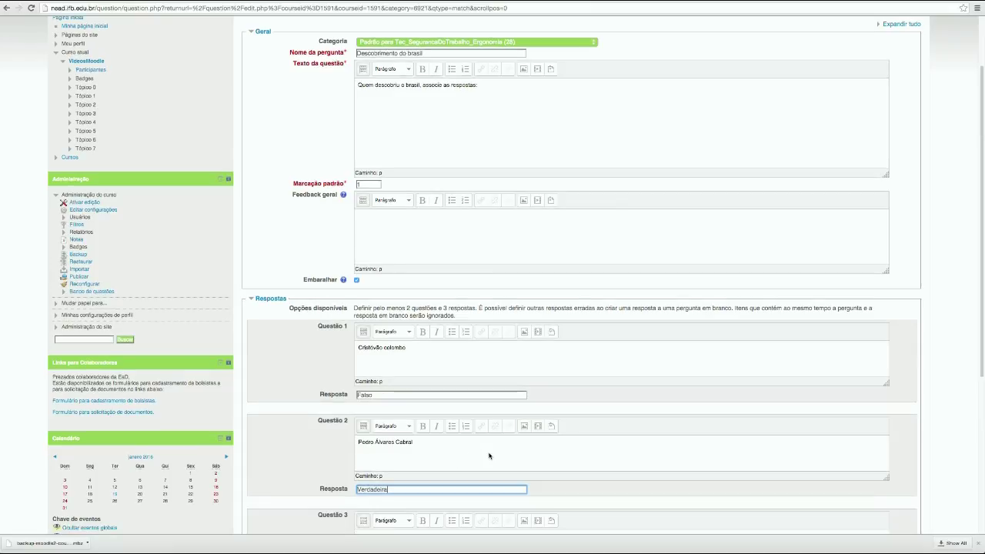
pyautogui.scroll(-3, 487, 455)
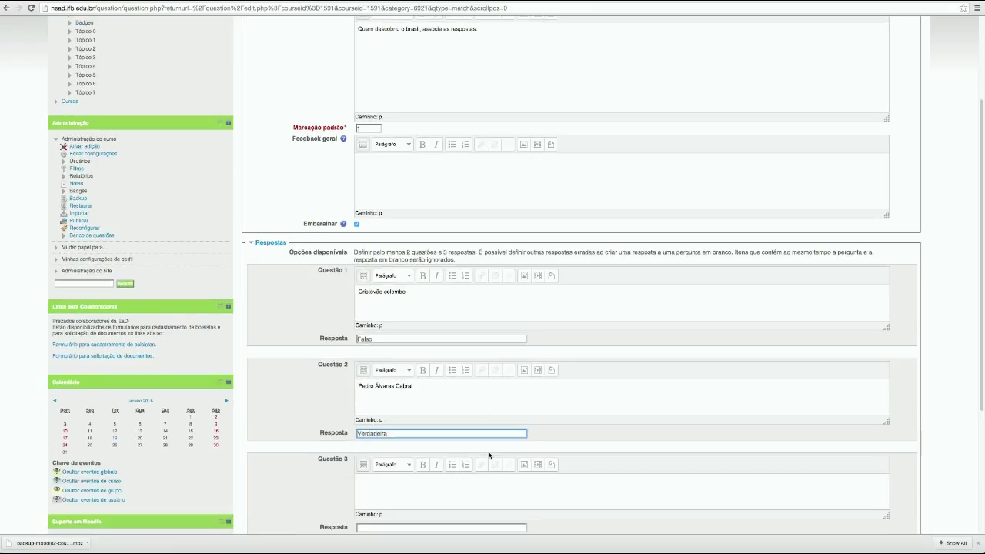
pyautogui.press('BackSpace')
# Step: Fill in Questão 3 with "Neymar" and the answer "Falso"
pyautogui.click(419, 482)
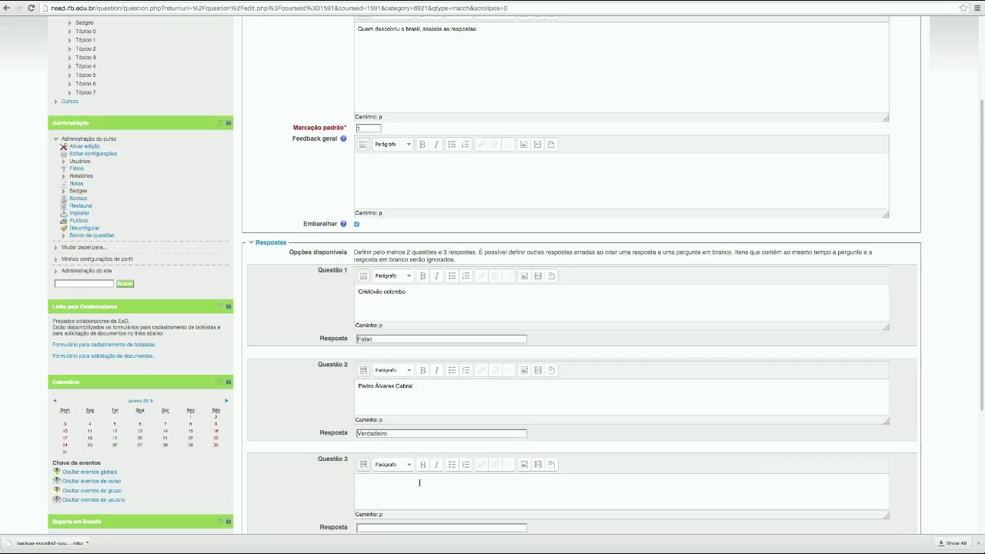
pyautogui.write('eymar')
pyautogui.press('BackSpace')
pyautogui.scroll(-1, 454, 494)
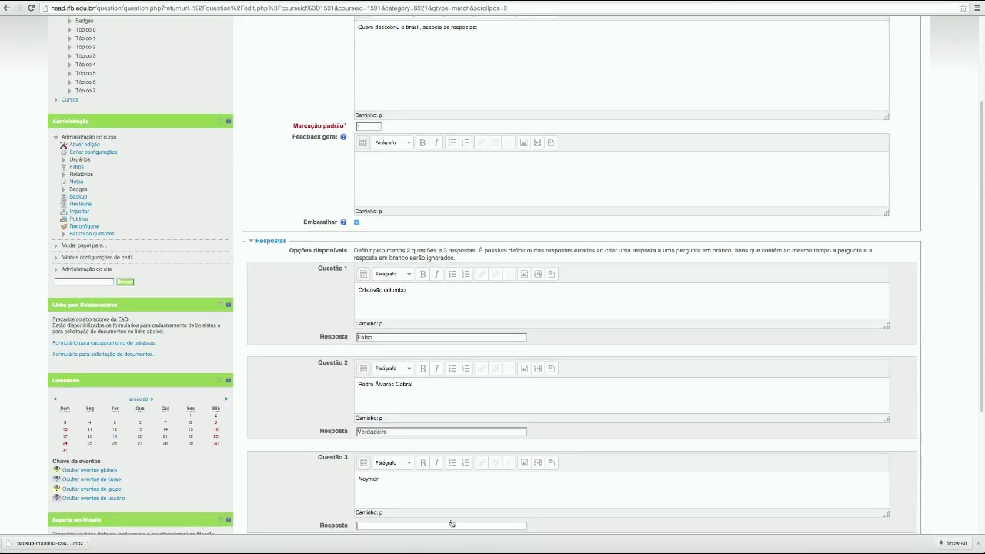
pyautogui.scroll(-1, 448, 524)
pyautogui.click(444, 495)
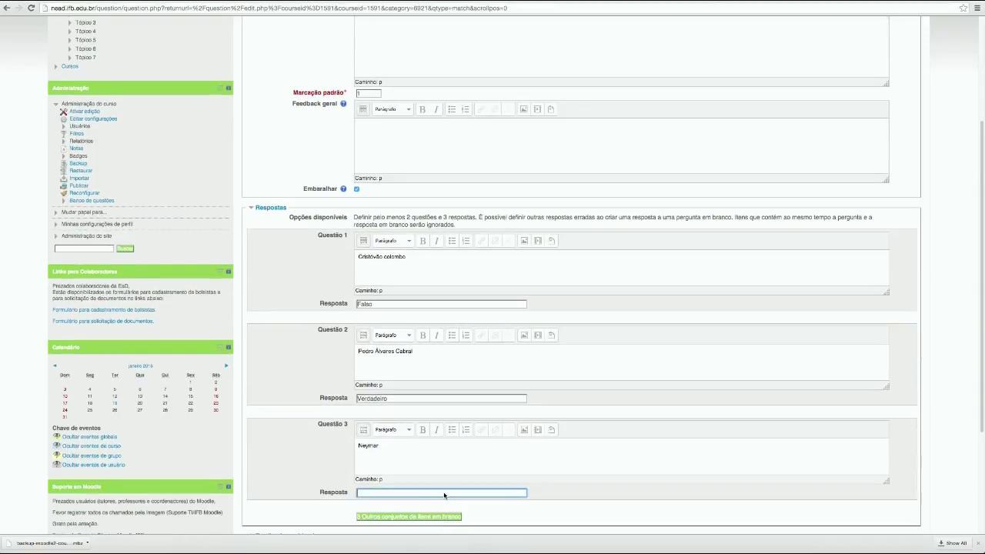
pyautogui.write('Falso')
# Step: Add three more blank question-and-answer sets to the matching question
pyautogui.click(445, 515)
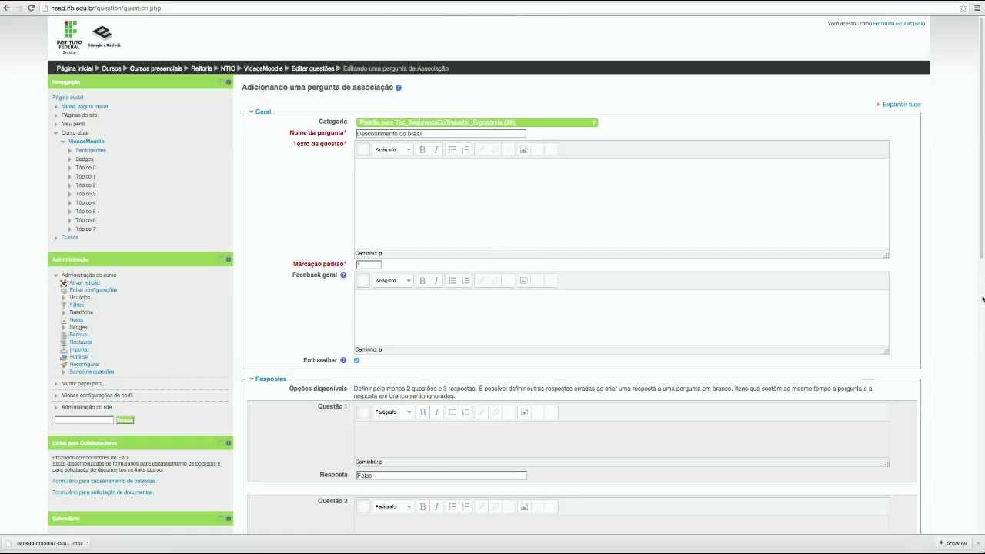
pyautogui.scroll(-5, 981, 296)
pyautogui.scroll(-1, 398, 342)
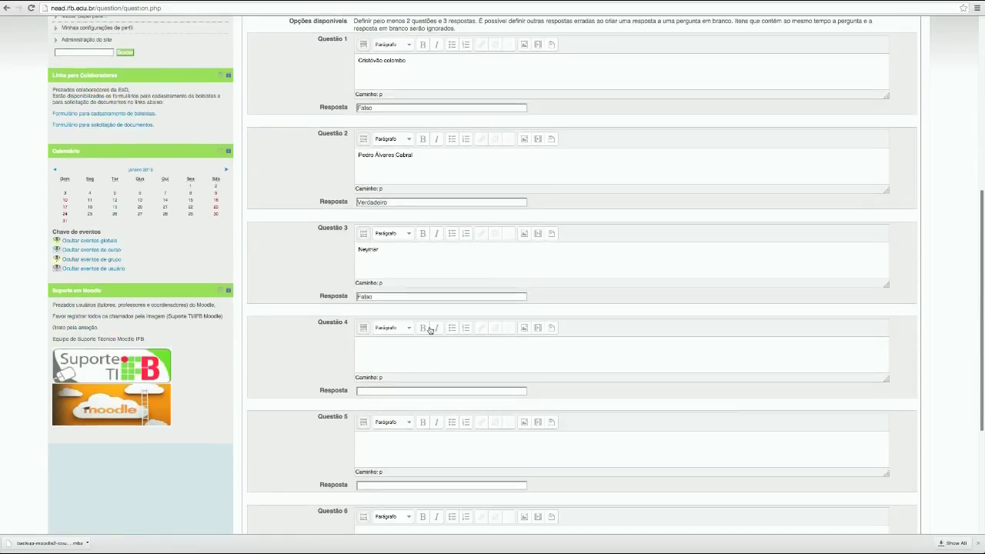
# Step: Fill in Questão 4 with "Faustão" and the answer "Falso"
pyautogui.click(477, 346)
pyautogui.write('Fa')
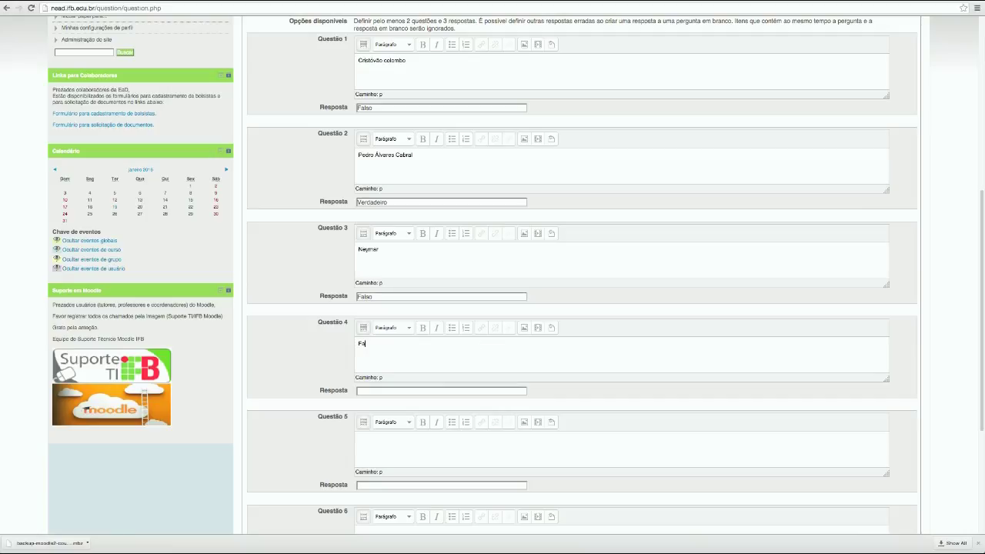
pyautogui.write('ustão')
pyautogui.click(385, 393)
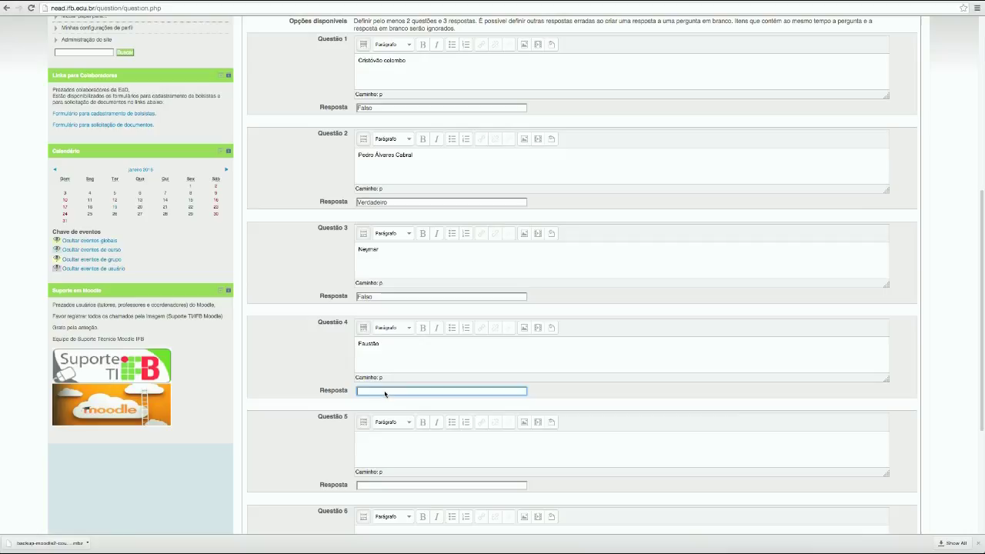
pyautogui.write('Falso')
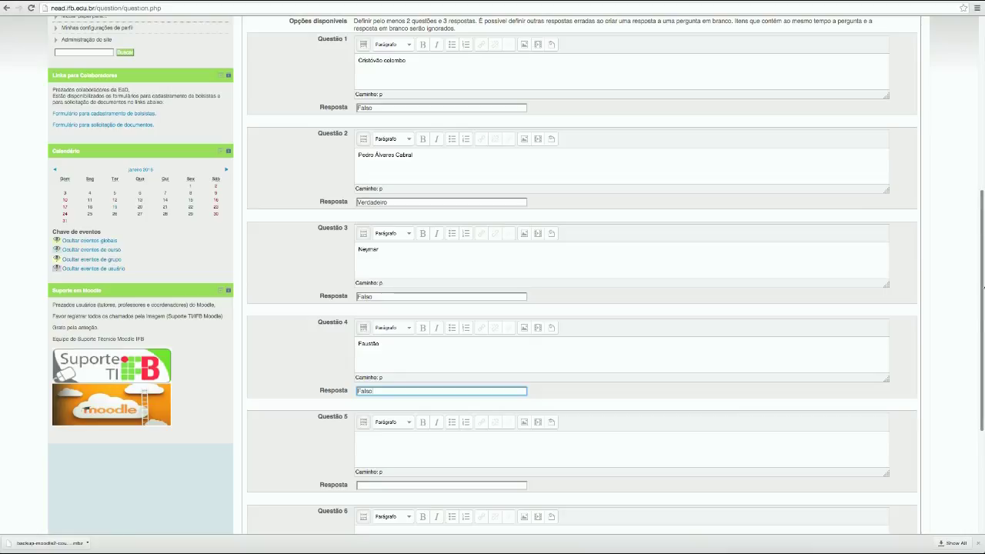
# Step: Save the matching question and open its preview from the question bank
pyautogui.scroll(-5, 983, 288)
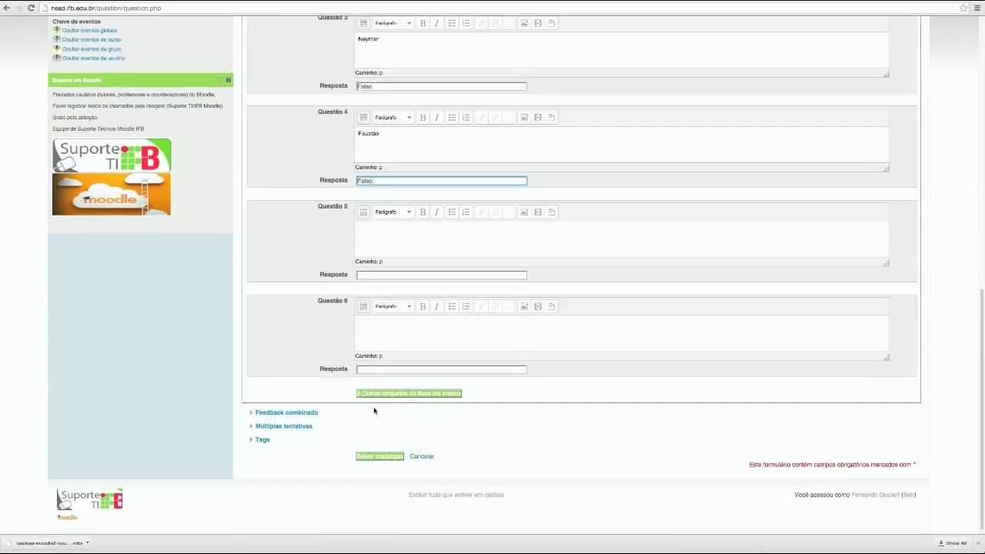
pyautogui.click(397, 457)
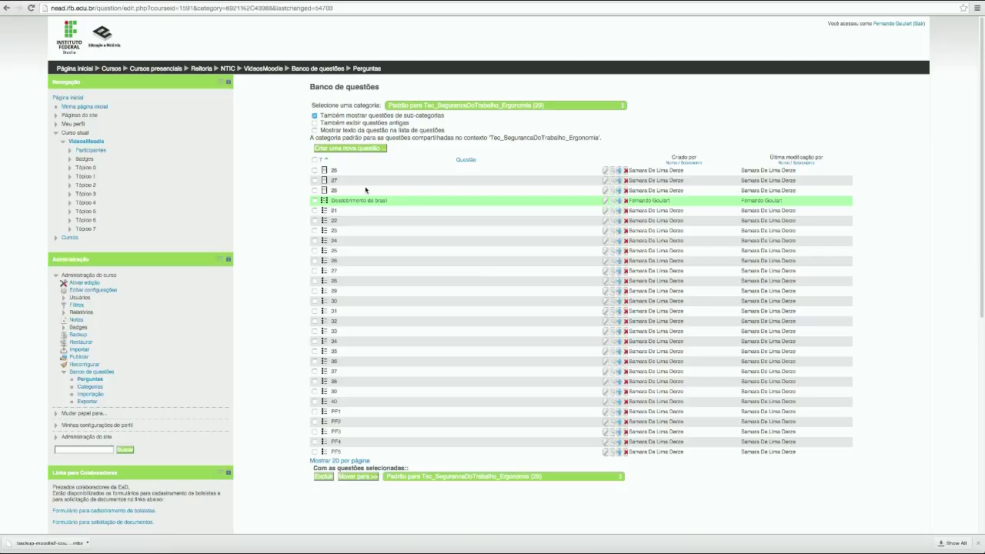
pyautogui.click(612, 202)
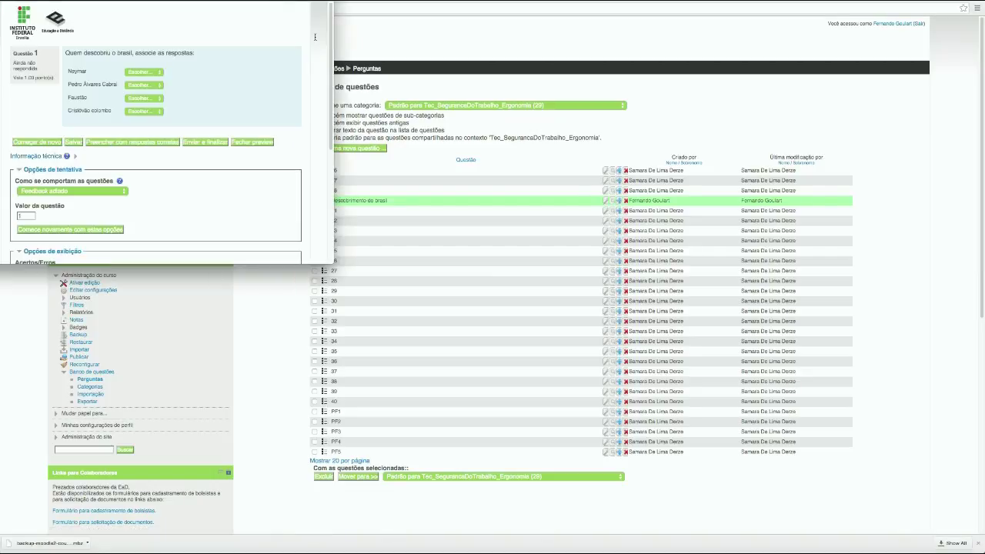
pyautogui.moveTo(315, 2); pyautogui.dragTo(586, 134)
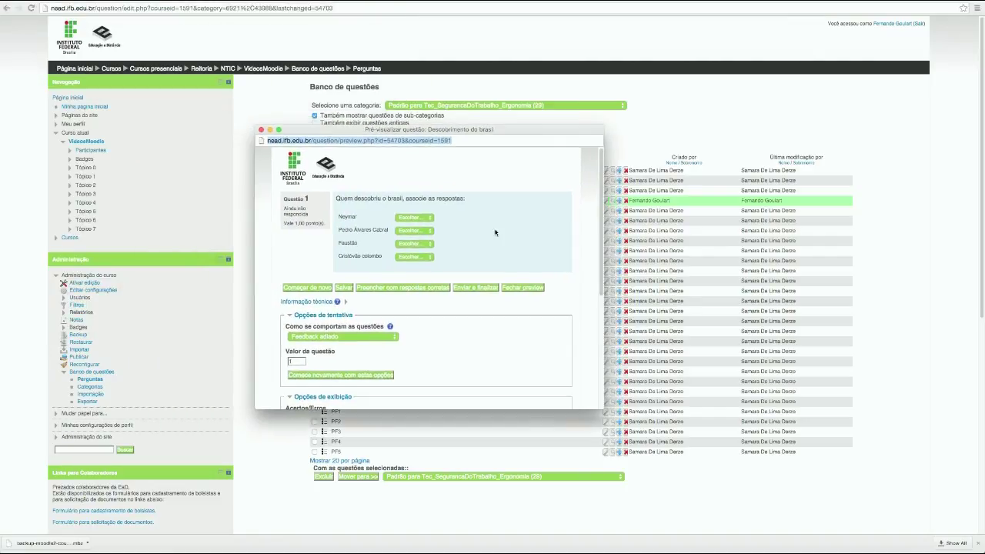
# Step: In the question preview, answer "Falso" for Neymar and "Verdadeiro" for Pedro Álvares Cabral
pyautogui.click(433, 221)
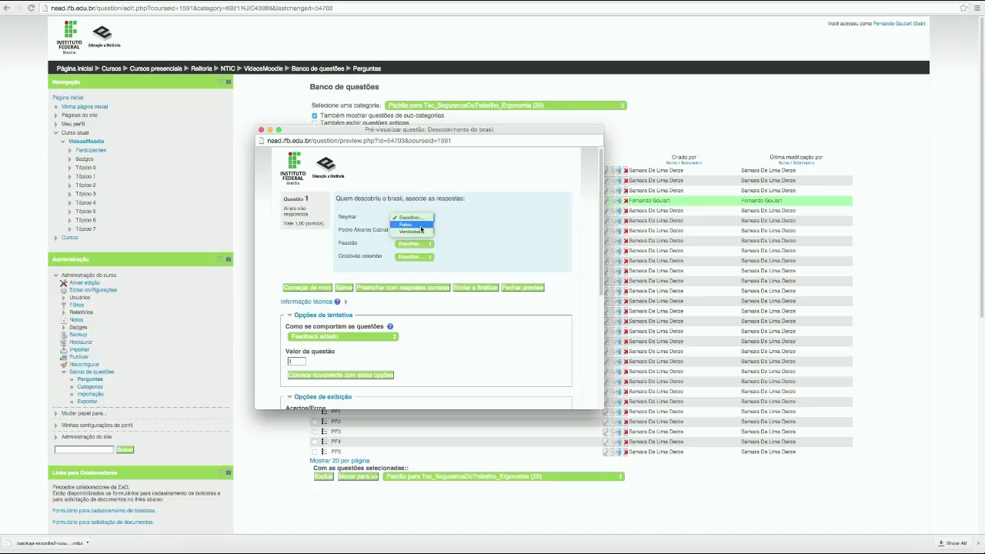
pyautogui.click(412, 224)
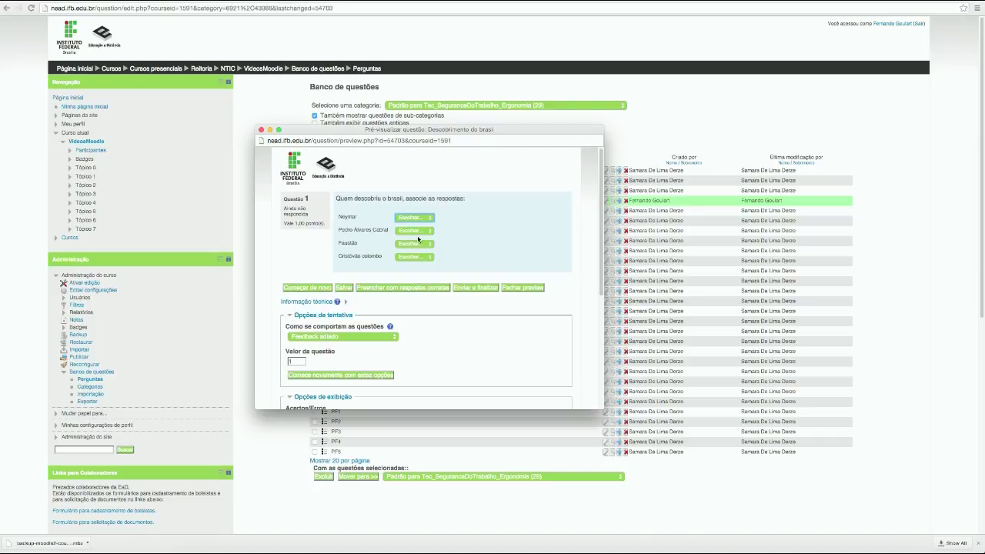
pyautogui.click(413, 231)
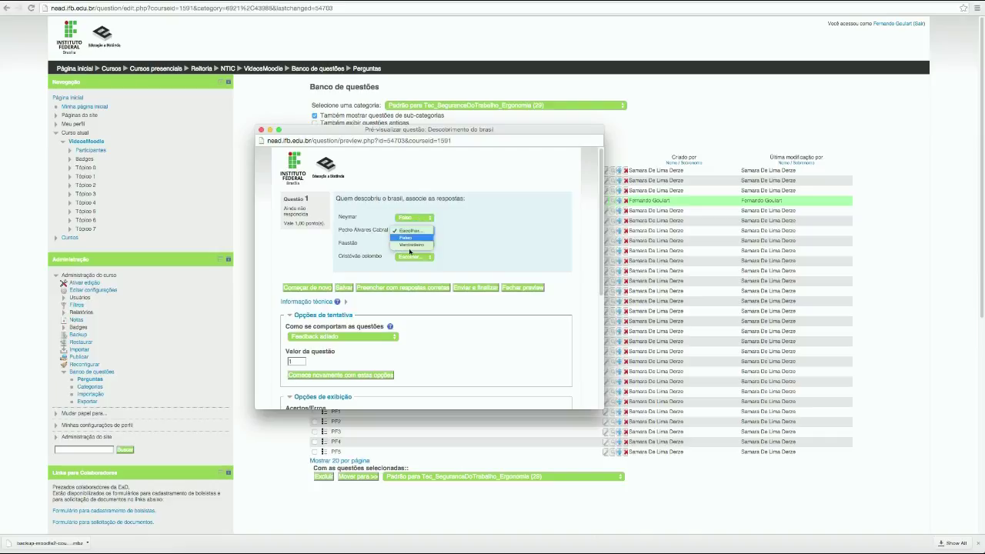
pyautogui.click(412, 246)
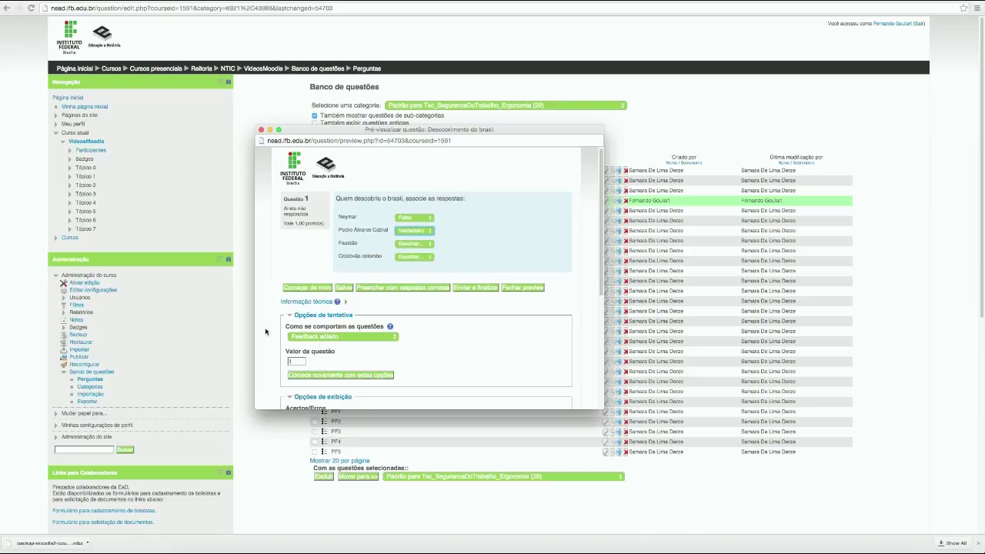
# Step: Fill the preview with the correct answers, submit and finish the attempt, and close the preview window
pyautogui.click(391, 293)
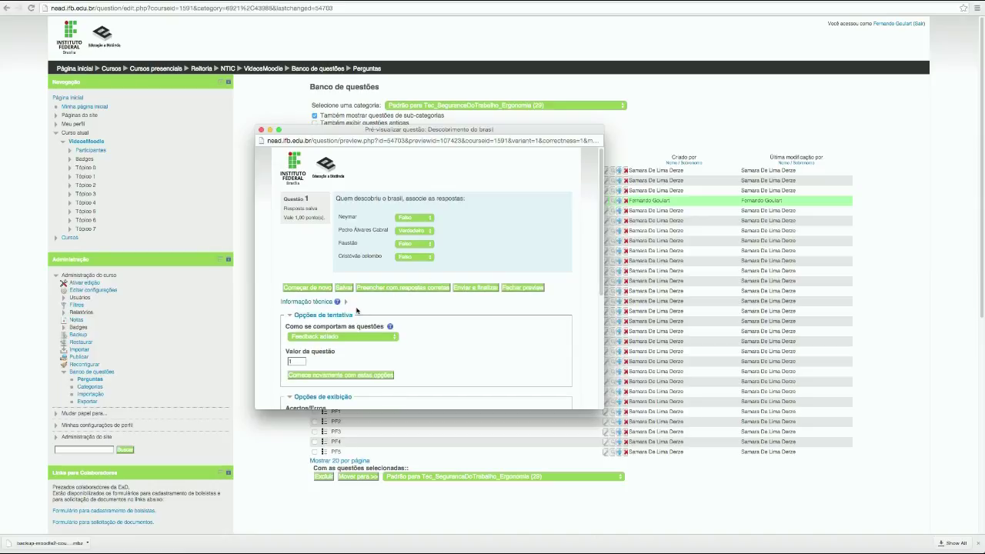
pyautogui.click(479, 292)
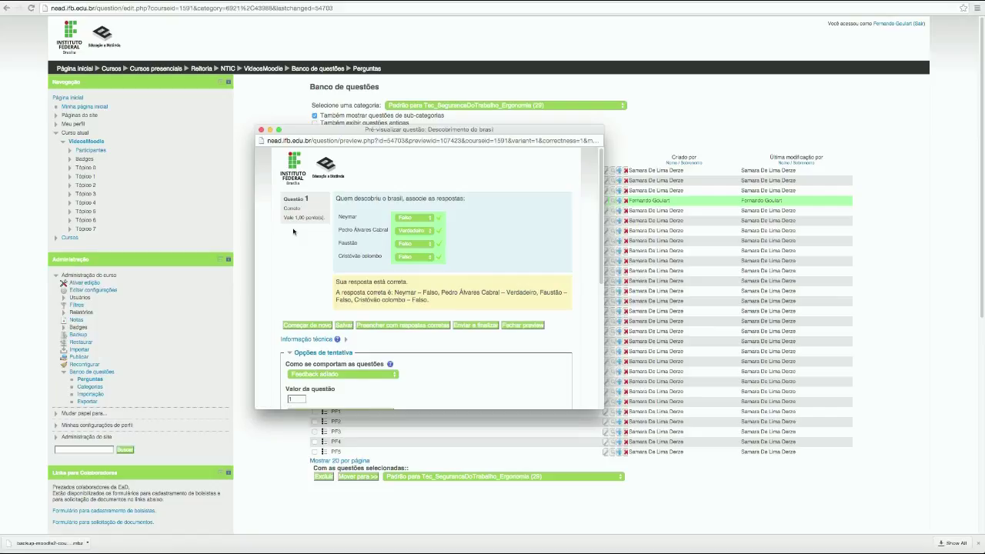
pyautogui.click(260, 130)
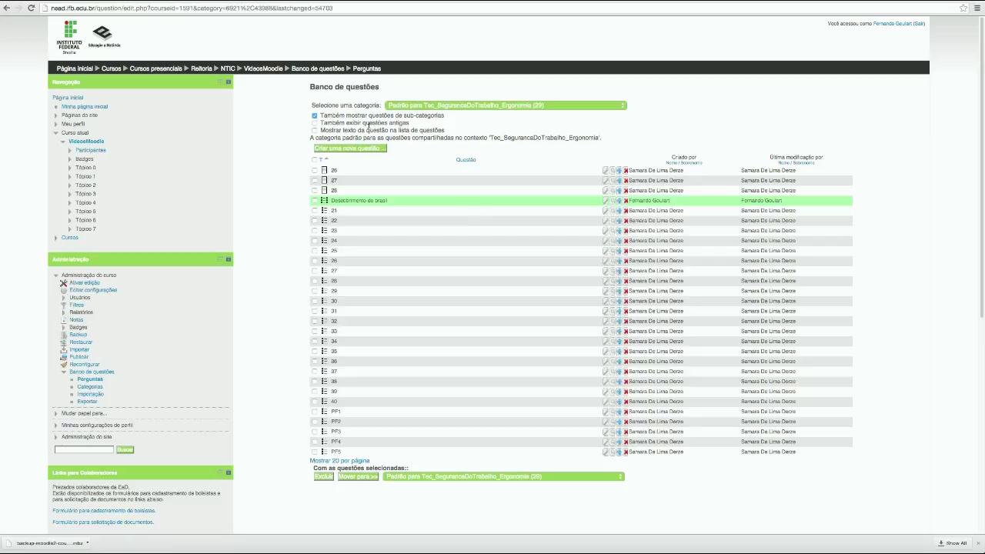
# Step: Turn on editing in the VideosMoodle course and start adding a Questionário activity to Tópico 3
pyautogui.click(279, 70)
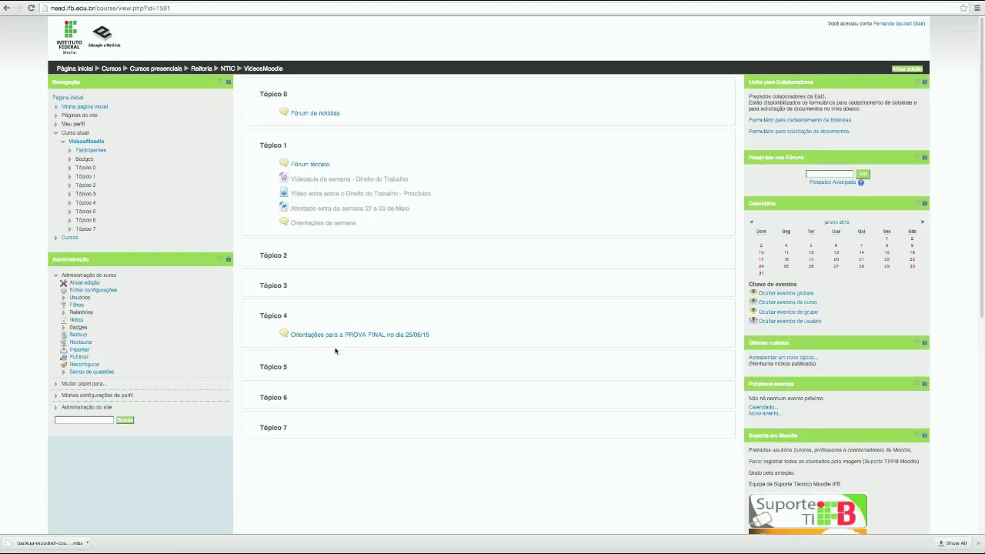
pyautogui.click(912, 69)
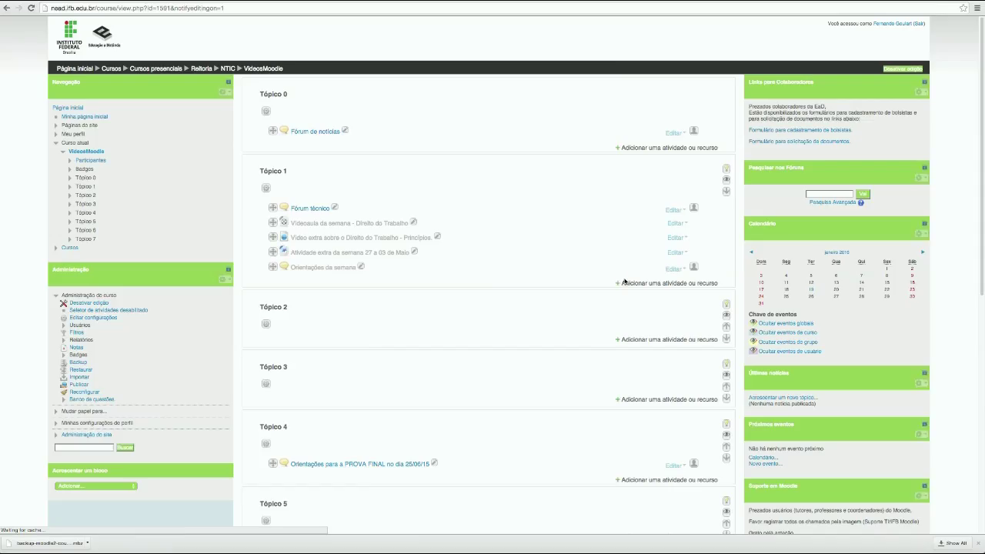
pyautogui.click(671, 396)
pyautogui.click(425, 311)
pyautogui.click(528, 433)
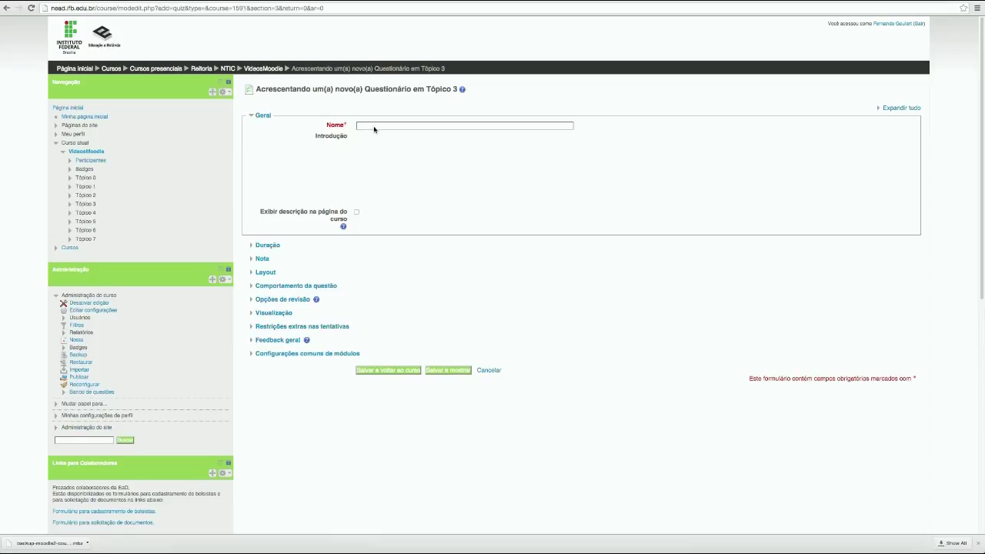
# Step: Name the quiz "Prova Teste" and enter the introduction "Prova do 1o Bimestre do assunto xxxxx"
pyautogui.click(366, 128)
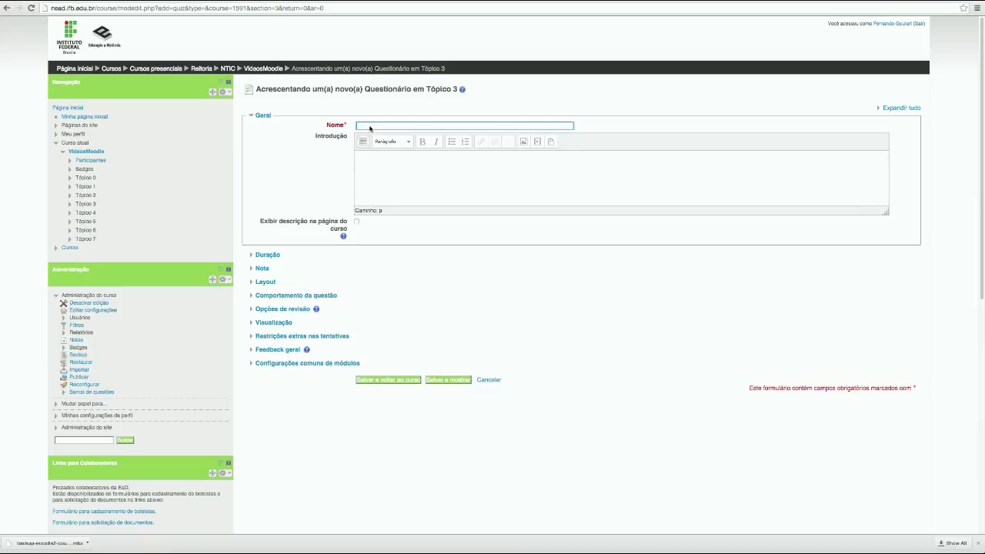
pyautogui.write('Pra')
pyautogui.write('ova')
pyautogui.write(' Teste')
pyautogui.click(417, 168)
pyautogui.write('Prova')
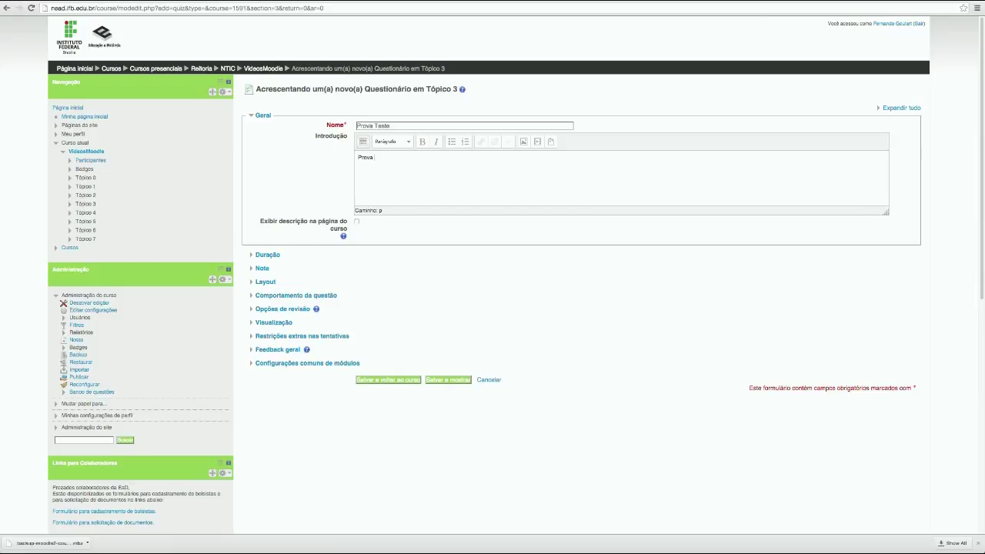
pyautogui.write(' do 1o Bimestre do assunto xxxxx')
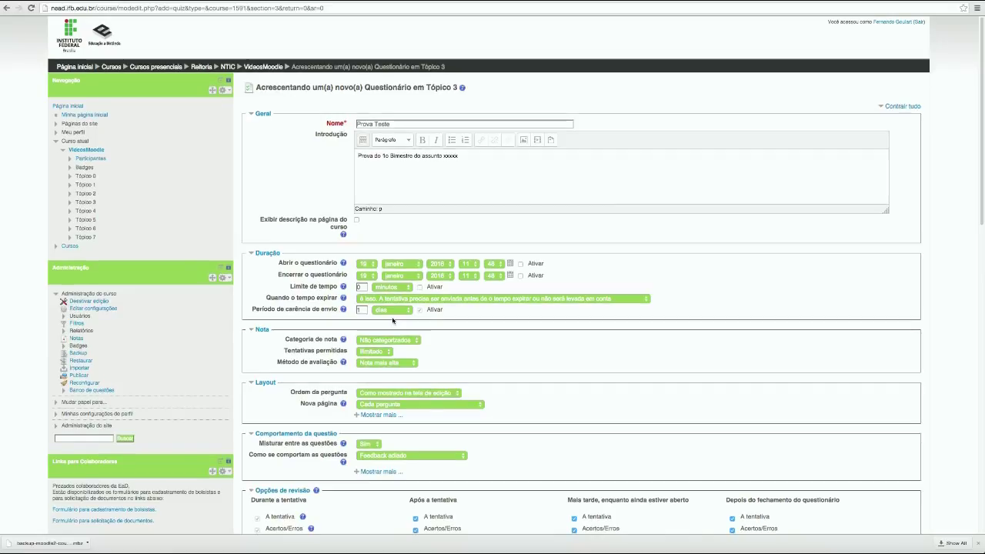
# Step: Check the quiz's time-expiry and grade category choices, and set the permitted attempts to 1
pyautogui.scroll(-1, 400, 319)
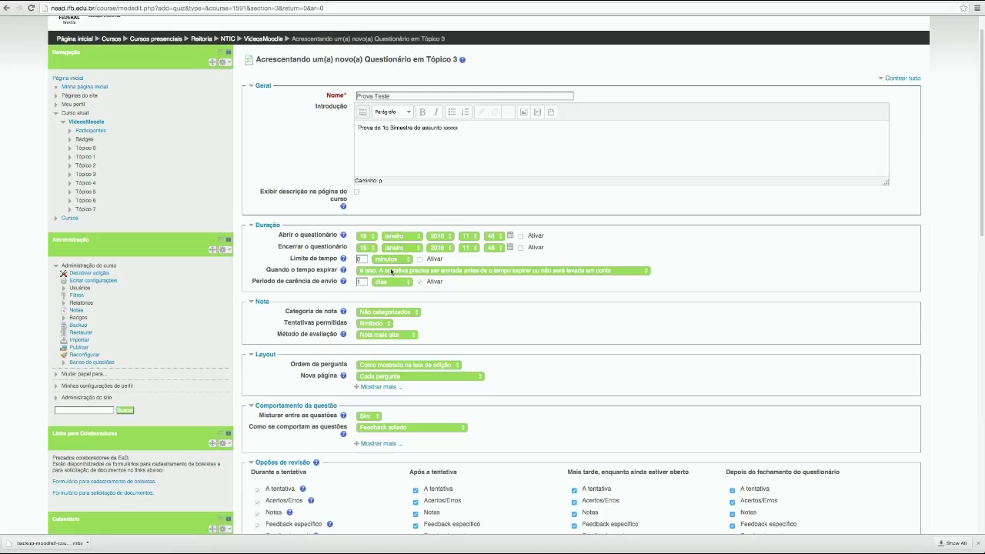
pyautogui.click(392, 272)
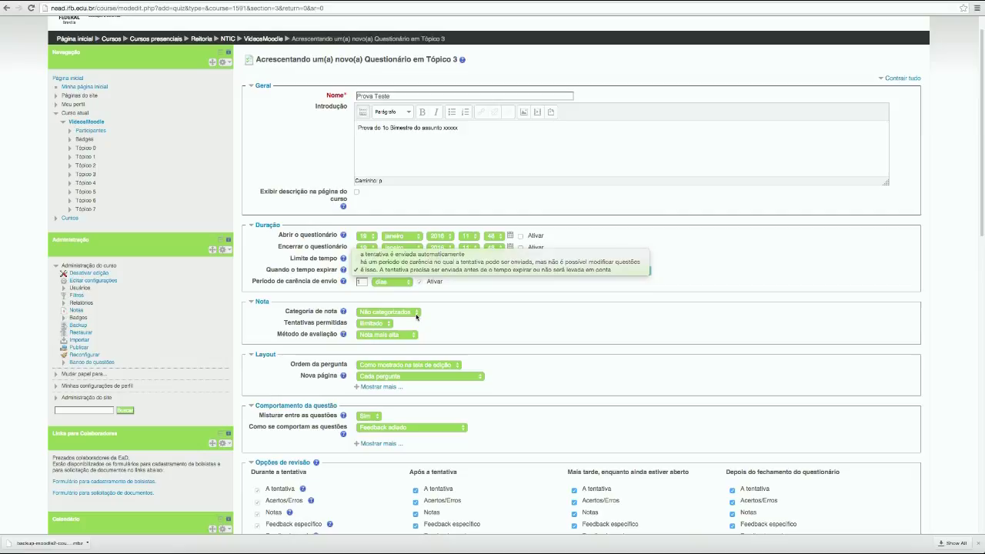
pyautogui.click(417, 316)
pyautogui.click(418, 316)
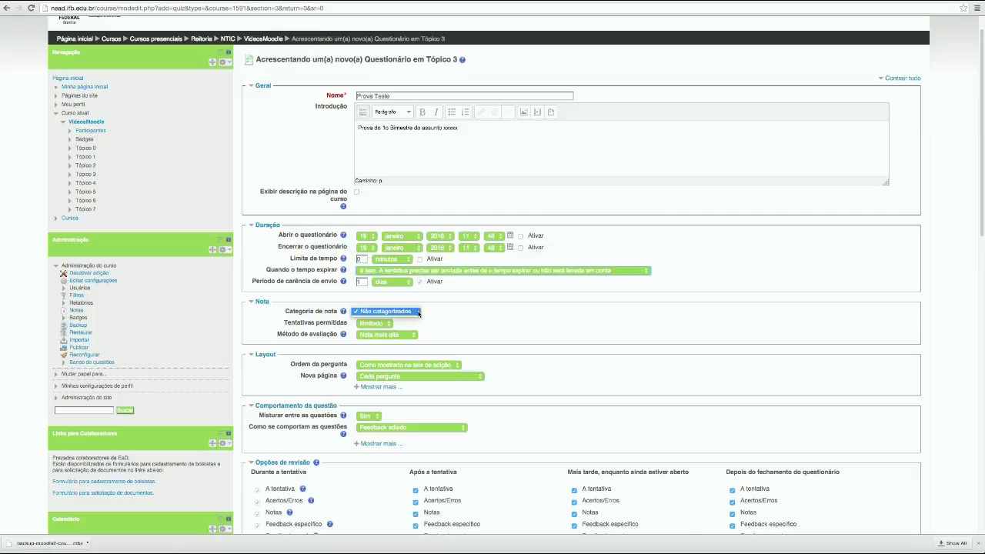
pyautogui.click(389, 325)
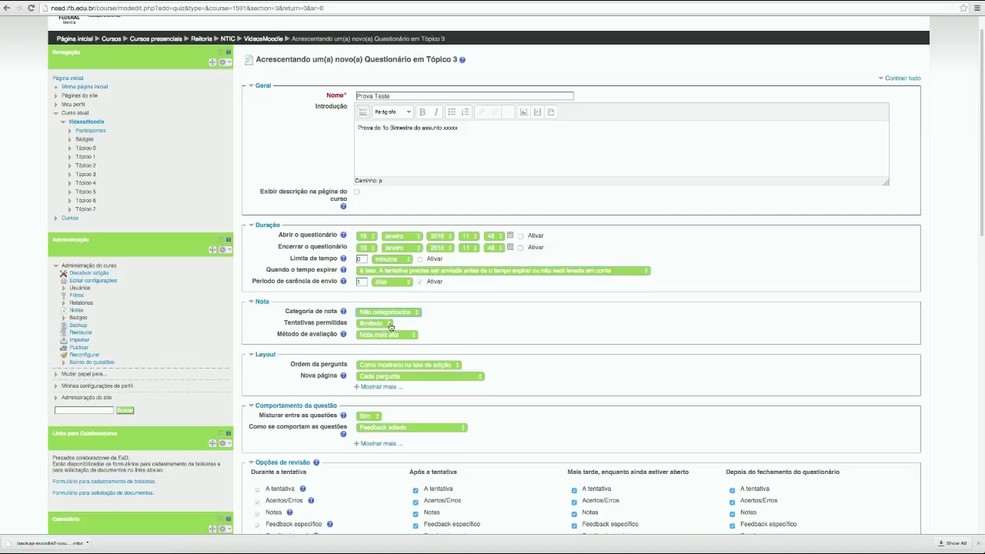
pyautogui.click(390, 326)
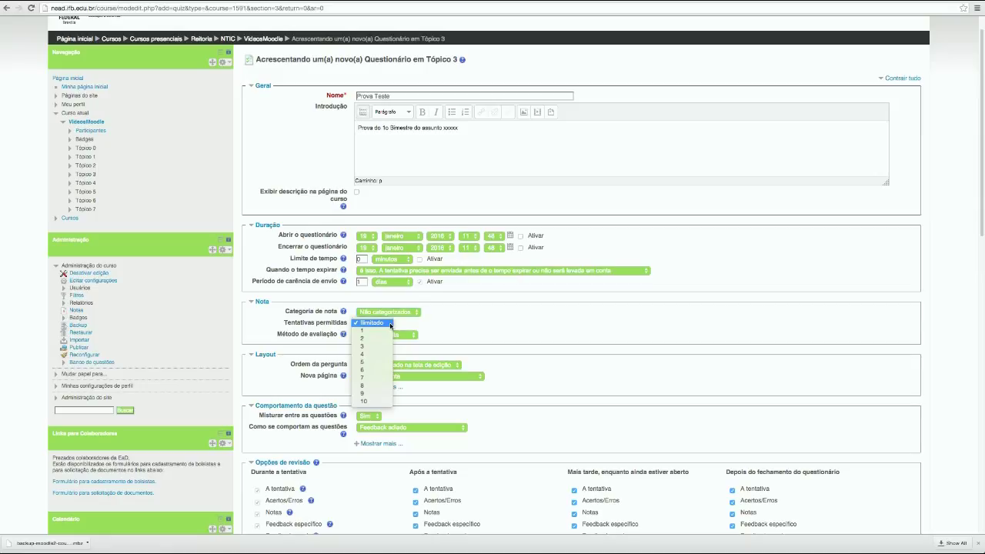
pyautogui.click(371, 332)
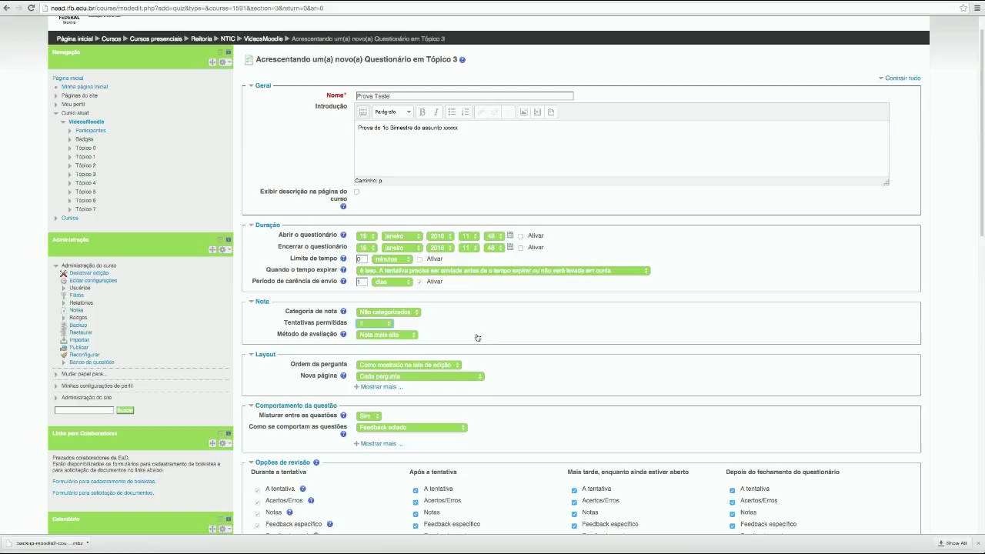
# Step: Set the quiz to show the user's photograph as "Imagem pequena"
pyautogui.scroll(-1, 477, 324)
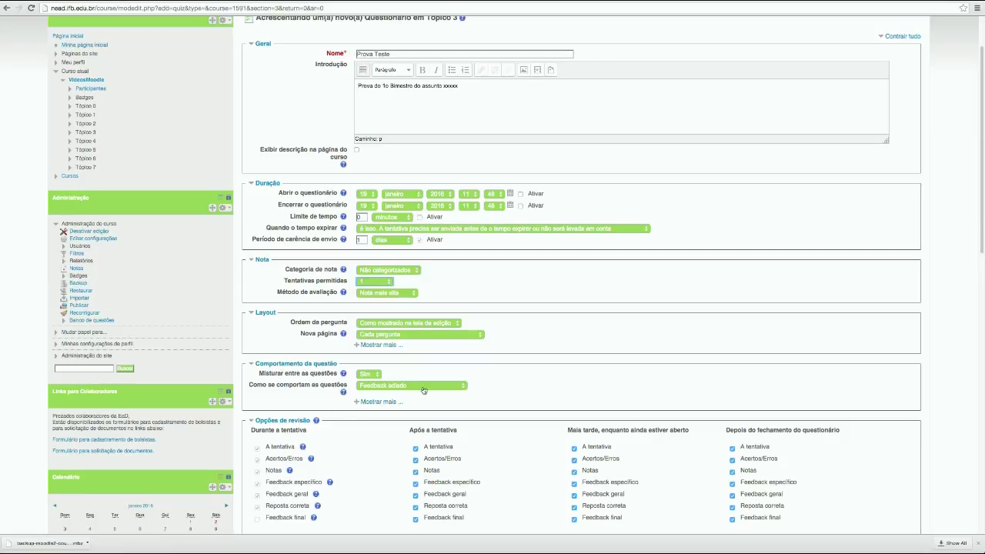
pyautogui.scroll(-2, 423, 390)
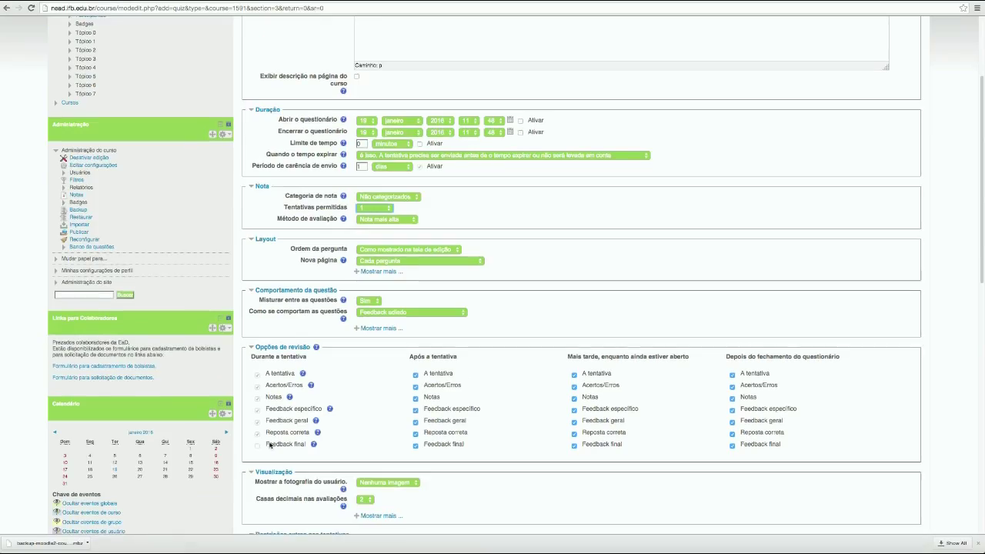
pyautogui.scroll(-1, 444, 401)
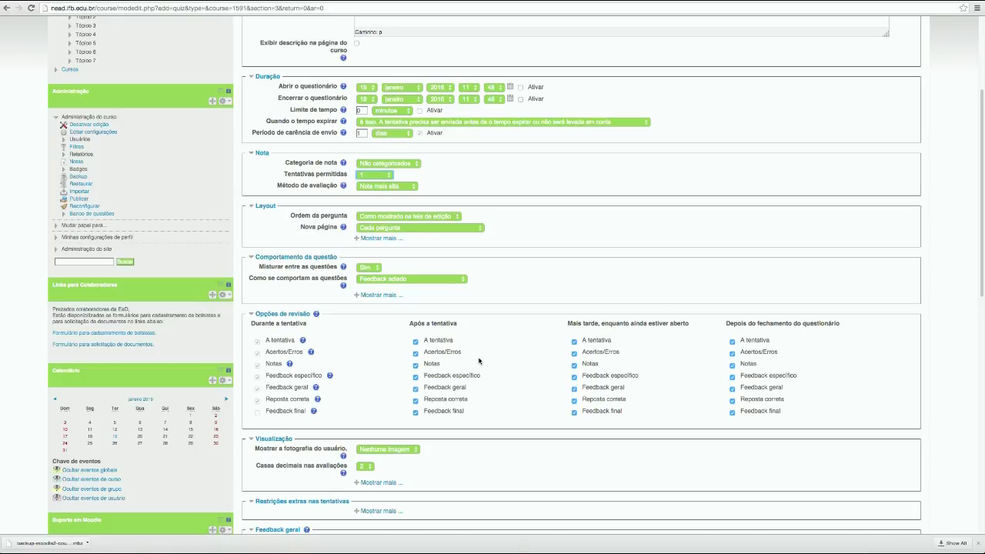
pyautogui.scroll(-2, 478, 361)
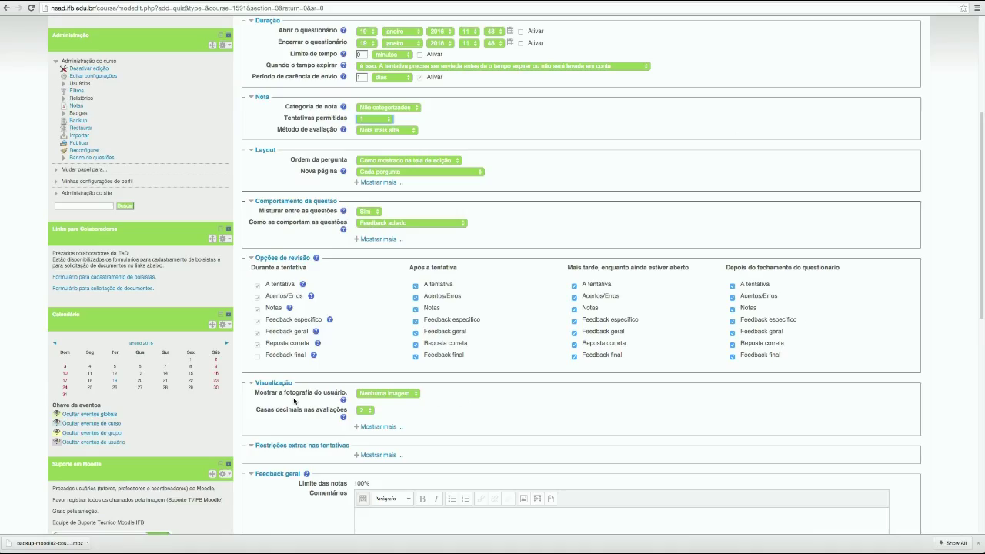
pyautogui.click(415, 395)
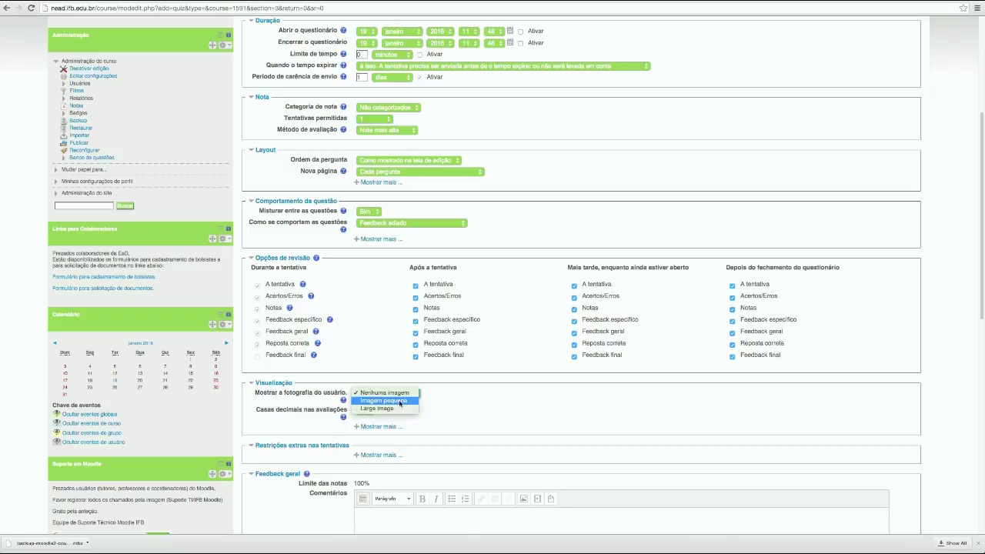
pyautogui.click(400, 402)
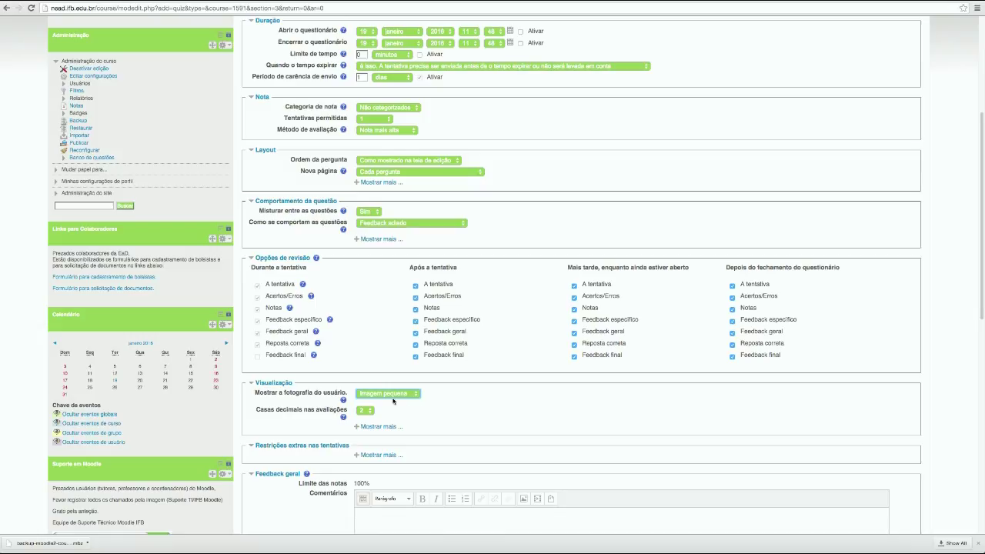
# Step: Show the additional settings for extra restrictions on quiz attempts
pyautogui.scroll(-2, 393, 400)
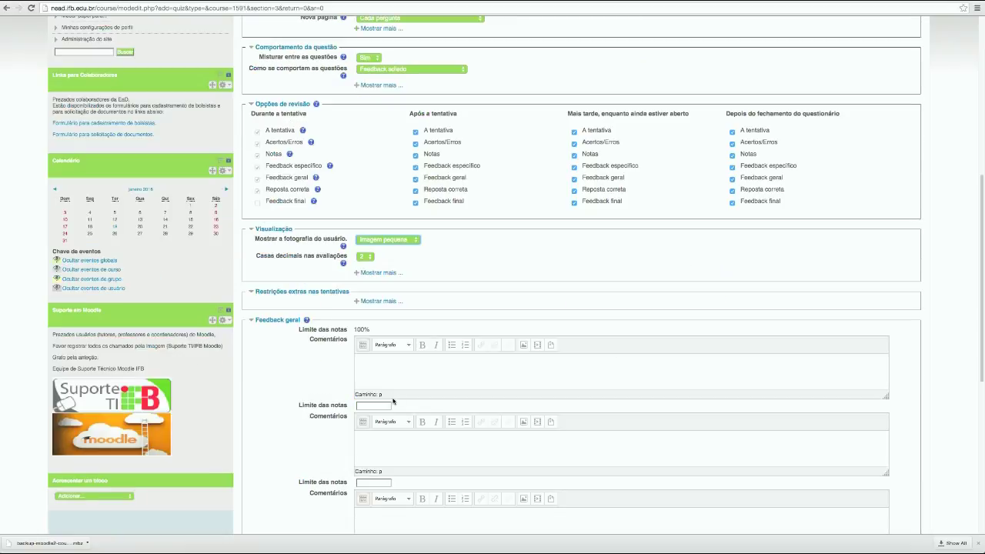
pyautogui.scroll(-3, 422, 269)
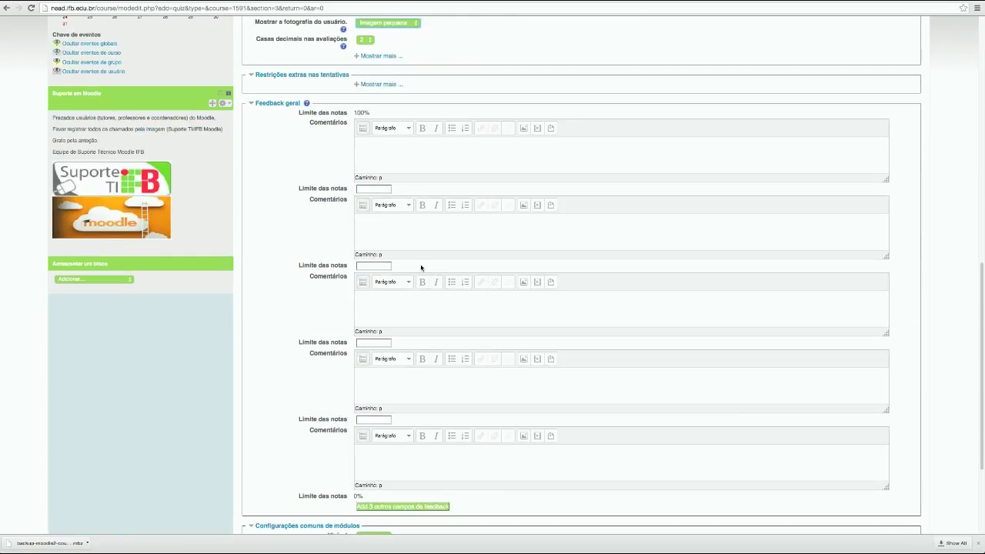
pyautogui.click(381, 85)
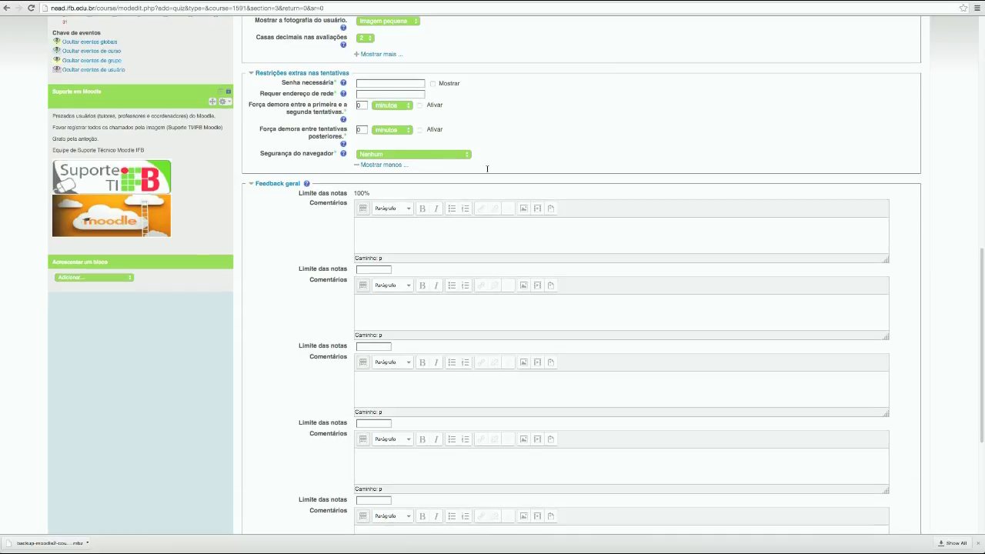
# Step: Check the quiz's visibility choices in the common module settings, then save the quiz and return to the course
pyautogui.scroll(-3, 496, 193)
pyautogui.scroll(-2, 496, 194)
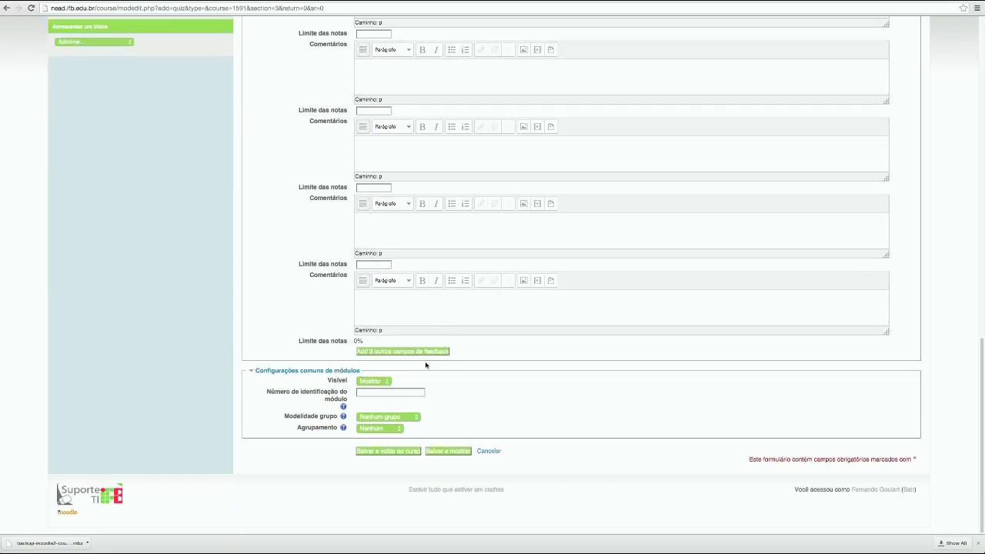
pyautogui.click(387, 384)
pyautogui.click(465, 410)
pyautogui.click(416, 452)
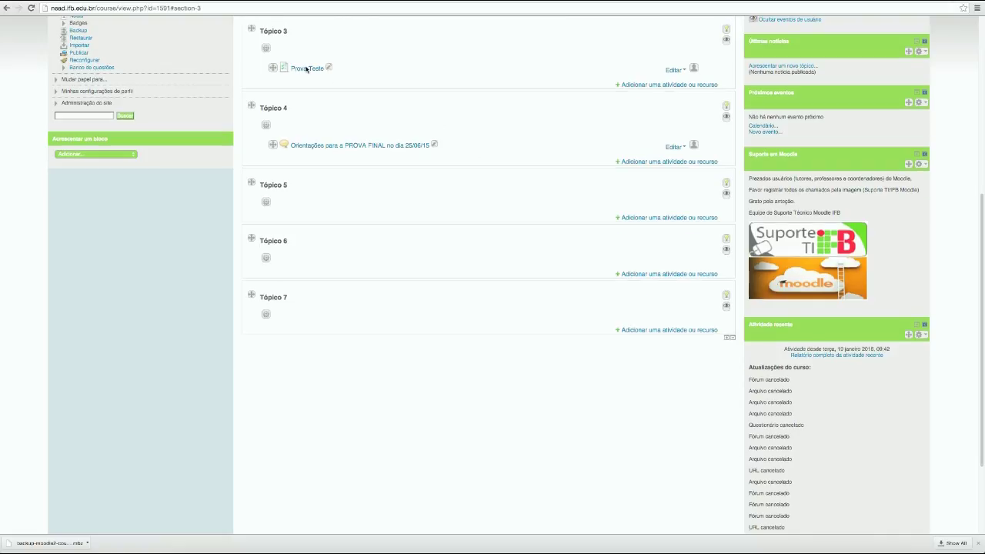
pyautogui.scroll(2, 307, 69)
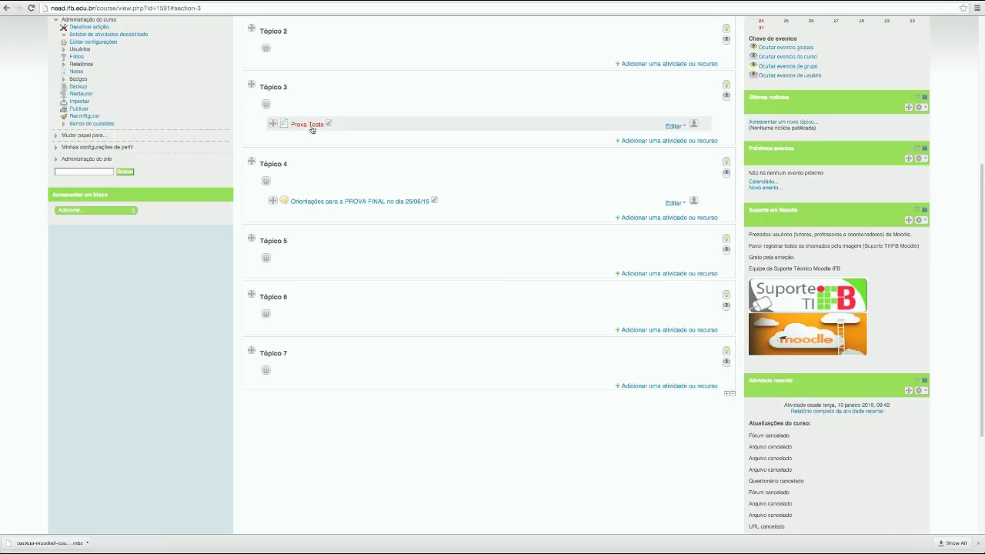
# Step: Open Prova Teste for question editing and add bank questions 28 ("No âmbito do Direito do Trabalho"), 22, 24 and 26 ("Em relação à idade")
pyautogui.click(337, 127)
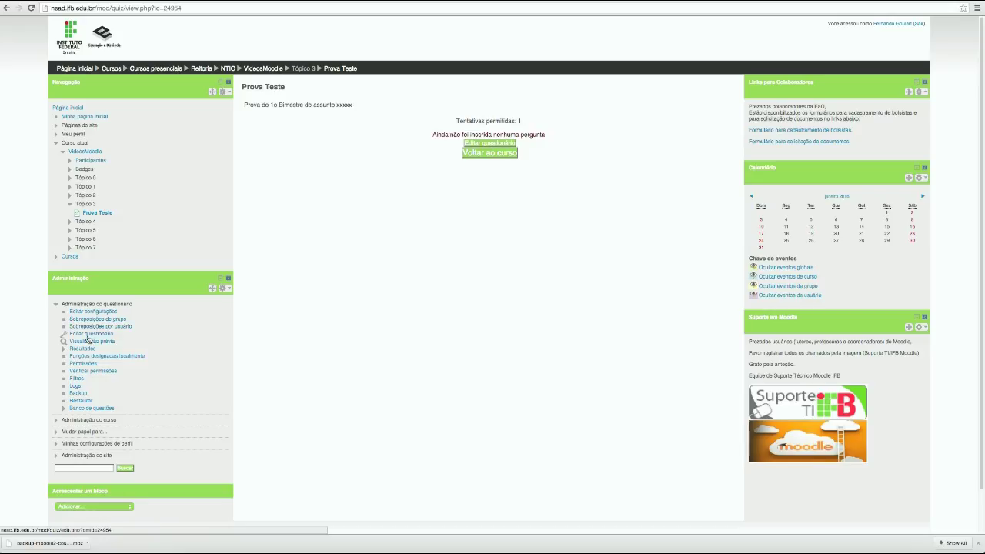
pyautogui.click(484, 145)
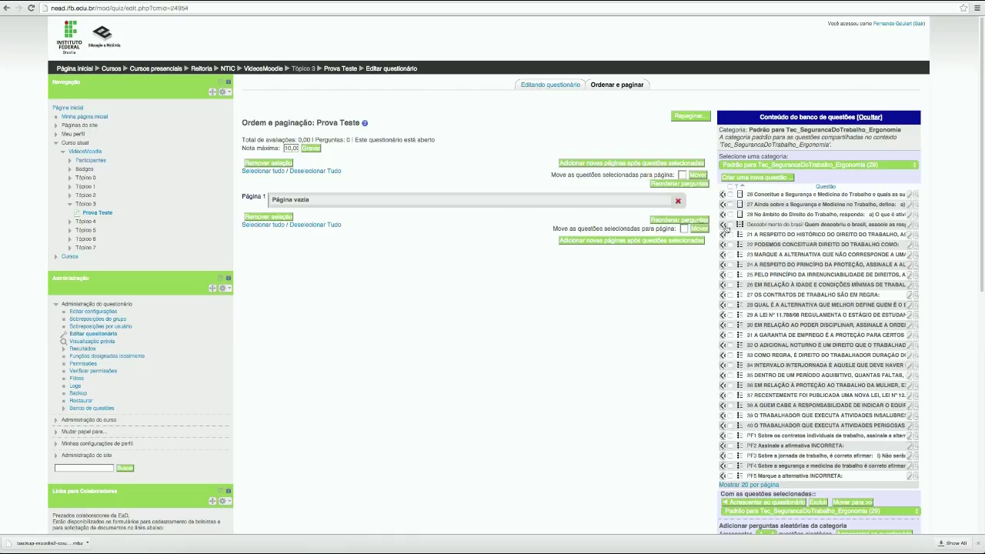
pyautogui.click(730, 214)
pyautogui.click(730, 244)
pyautogui.click(730, 264)
pyautogui.click(730, 285)
pyautogui.click(788, 505)
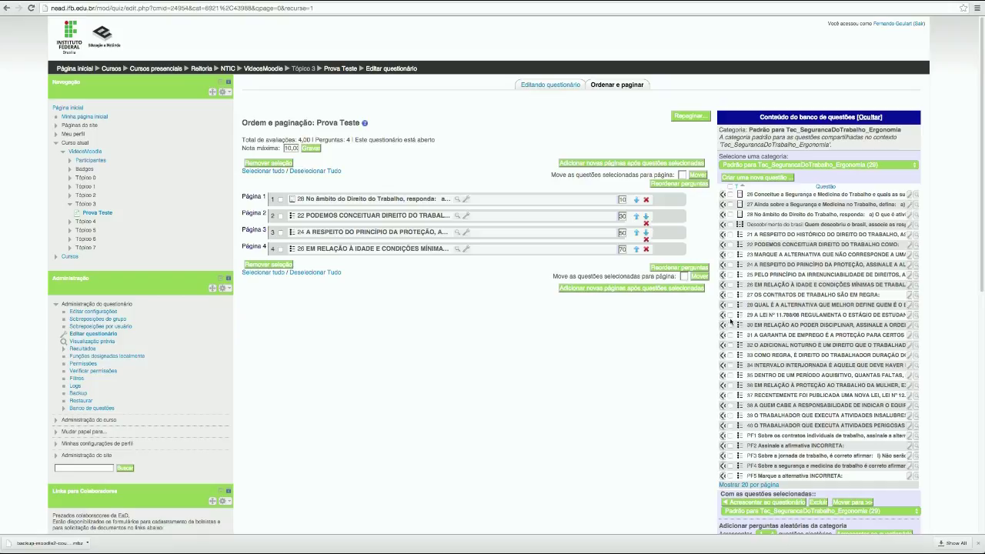
# Step: Mark questions 33 to 40 and PF1 in the question bank list
pyautogui.scroll(-2, 833, 361)
pyautogui.scroll(-5, 812, 367)
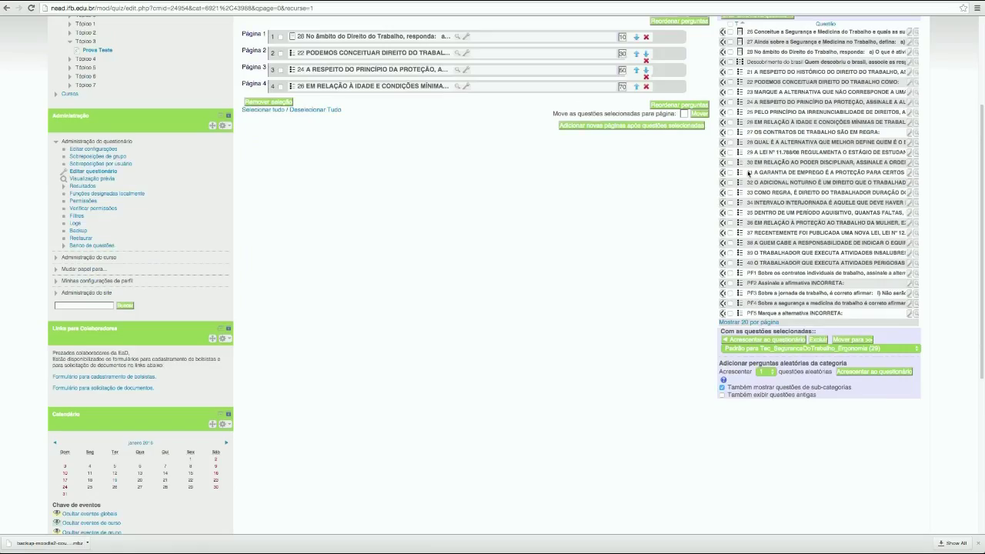
pyautogui.click(731, 192)
pyautogui.click(730, 222)
pyautogui.click(730, 212)
pyautogui.click(731, 203)
pyautogui.click(730, 233)
pyautogui.click(730, 244)
pyautogui.click(730, 253)
pyautogui.click(730, 263)
pyautogui.click(730, 274)
# Step: Add 4 random questions from the Tec_SegurancaDoTrabalho_Ergonomia category to the quiz
pyautogui.click(773, 372)
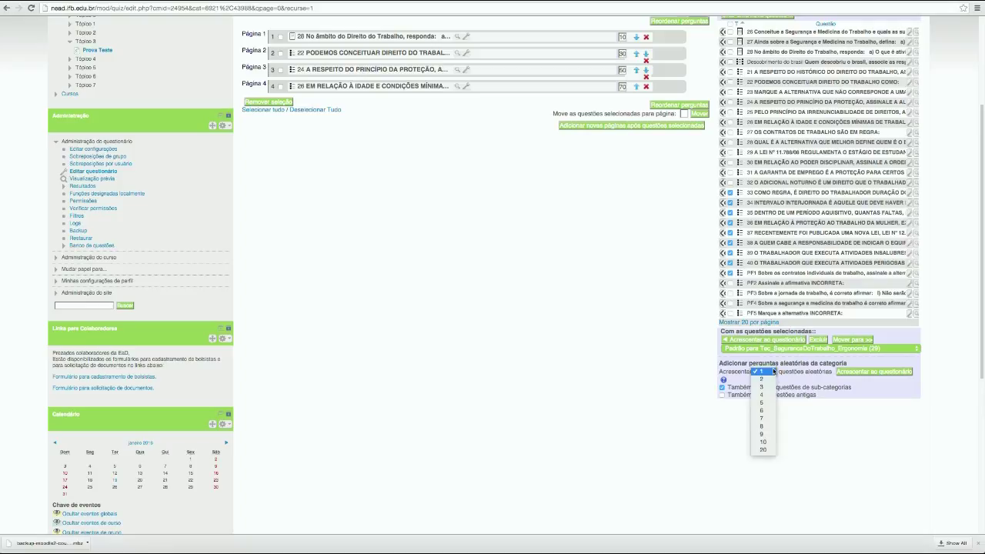
pyautogui.click(773, 372)
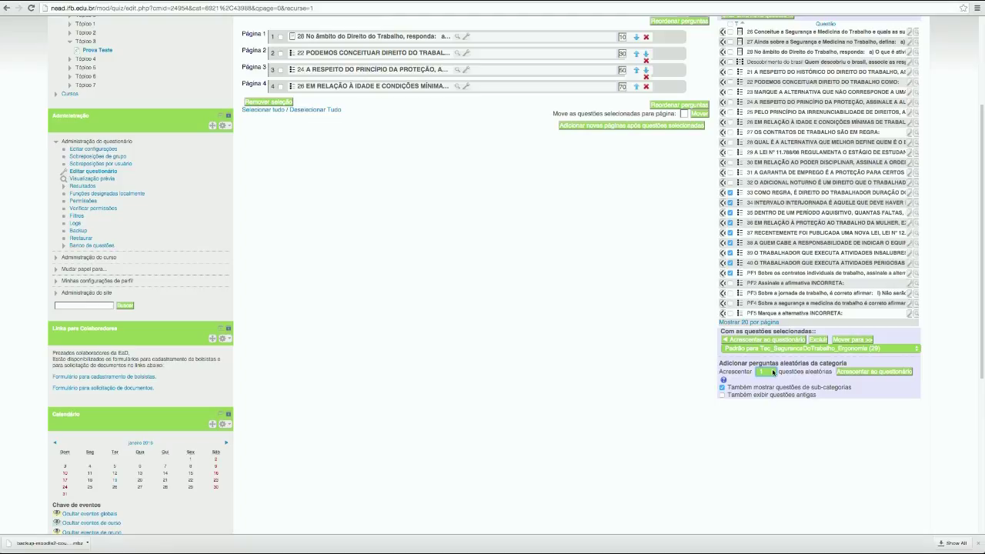
pyautogui.click(774, 372)
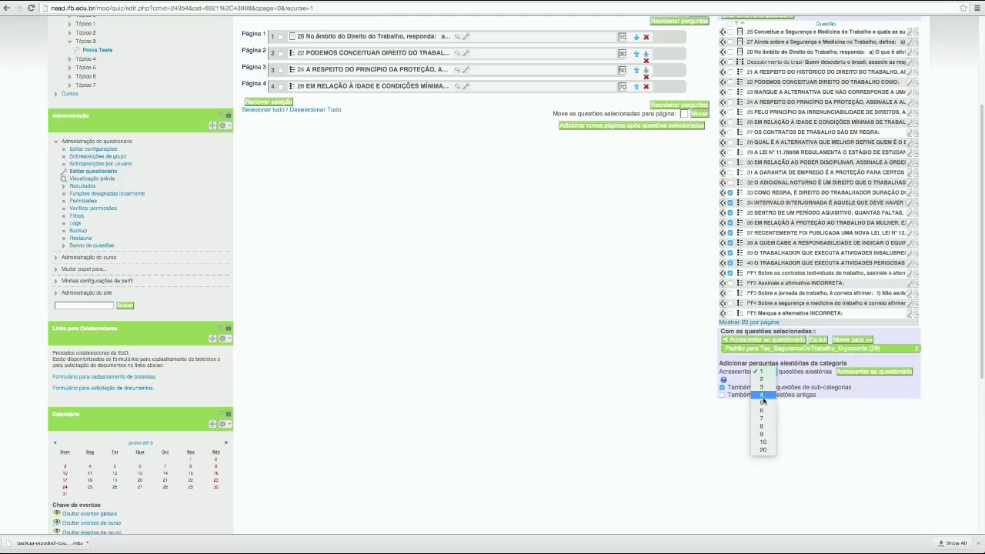
pyautogui.click(762, 397)
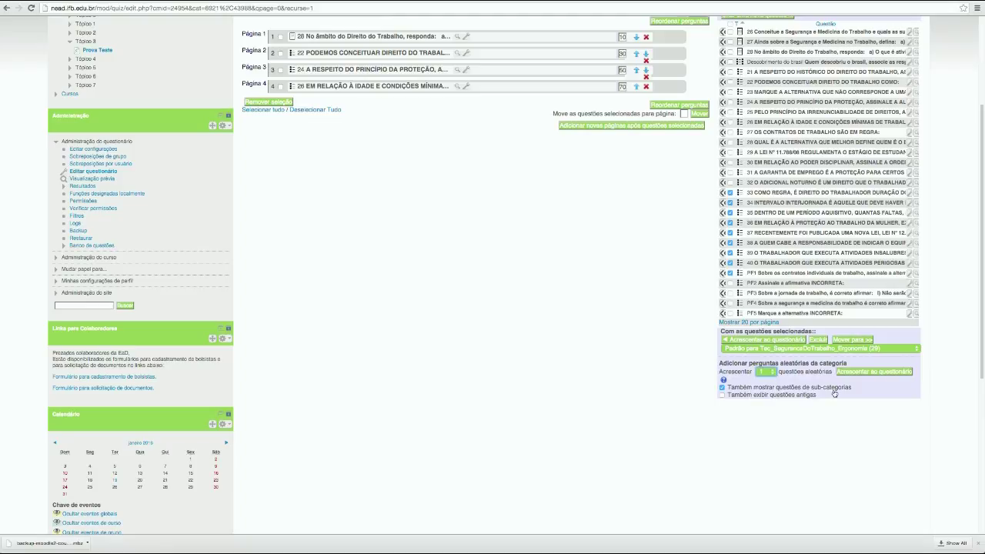
pyautogui.click(874, 374)
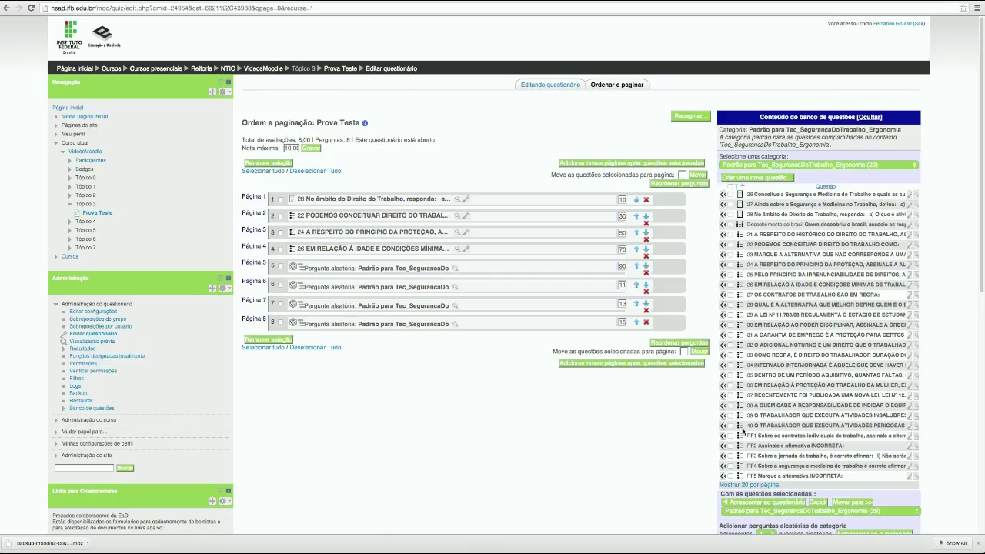
# Step: Add bank questions 28 ("Qual é a alternativa que melhor define") and 35 to the quiz, listing 20 per page and then all questions
pyautogui.click(744, 486)
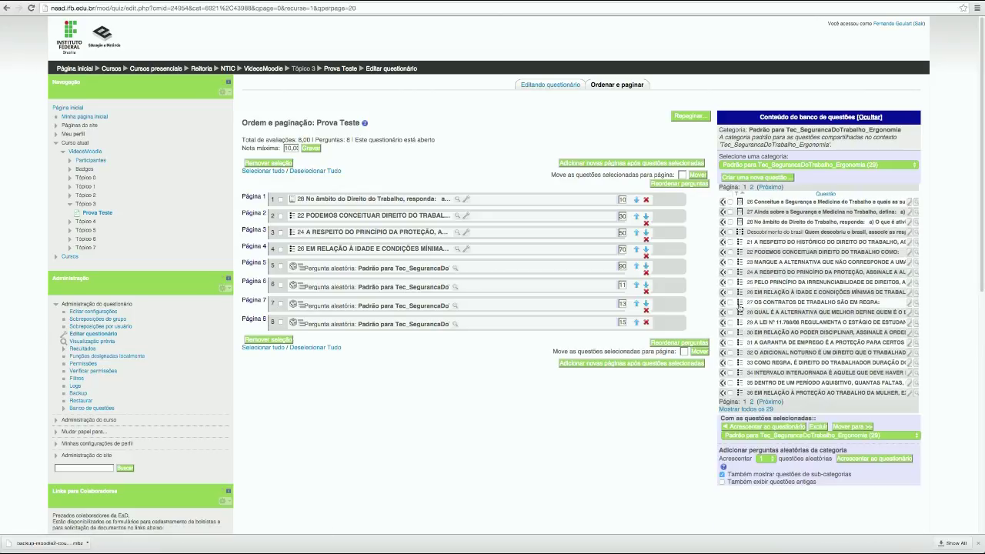
pyautogui.click(730, 293)
pyautogui.click(730, 312)
pyautogui.click(760, 429)
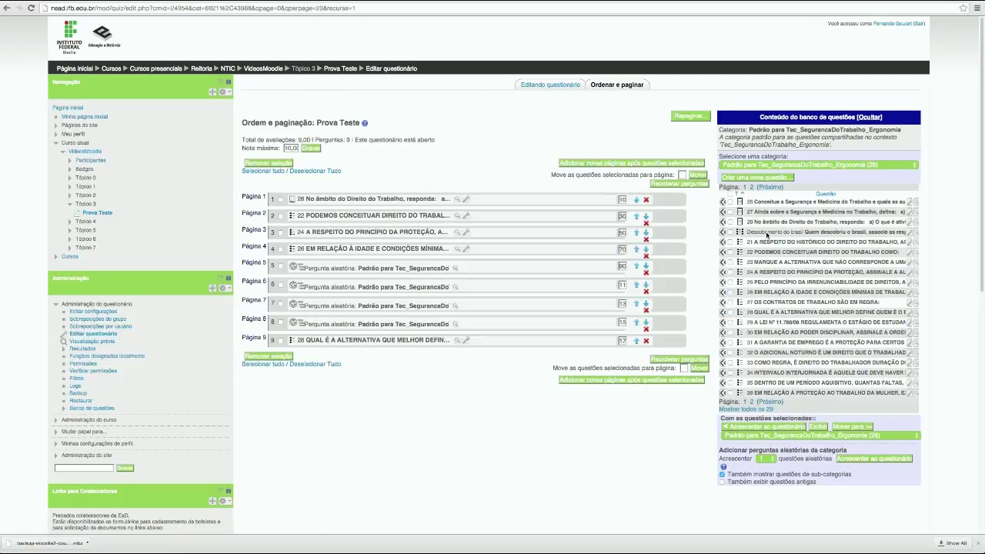
pyautogui.click(731, 312)
pyautogui.click(772, 429)
pyautogui.click(737, 412)
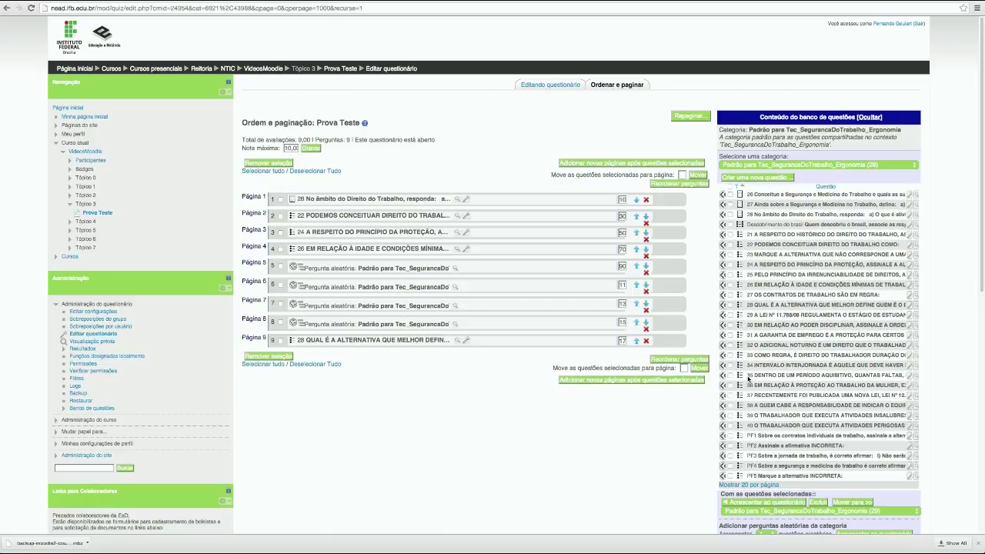
pyautogui.click(731, 376)
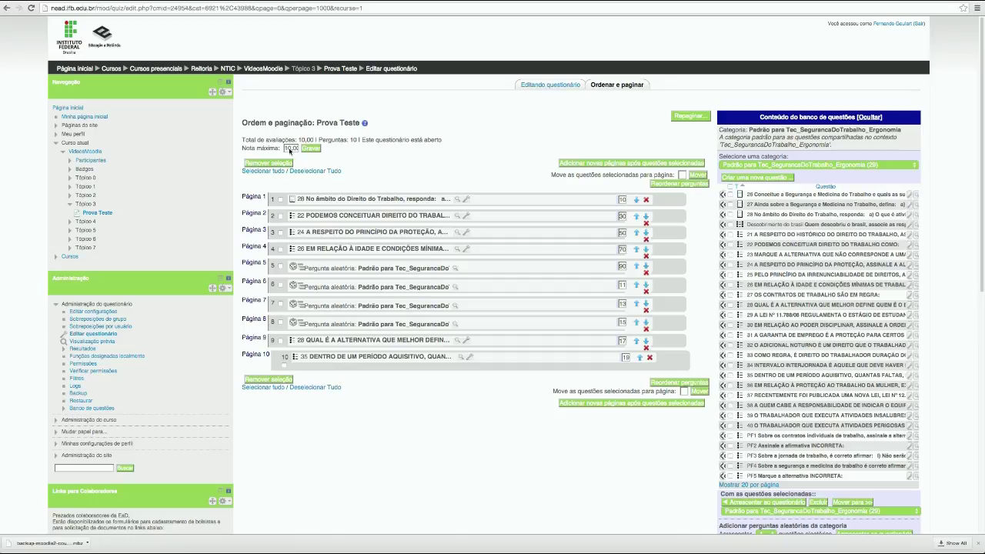
# Step: Change the quiz's maximum grade and save it
pyautogui.doubleClick(290, 148)
pyautogui.click(290, 149)
pyautogui.press('BackSpace')
pyautogui.write('34')
pyautogui.press('BackSpace')
pyautogui.click(313, 150)
# Step: Return to the Prova Teste page and start an attempt at the quiz
pyautogui.click(341, 69)
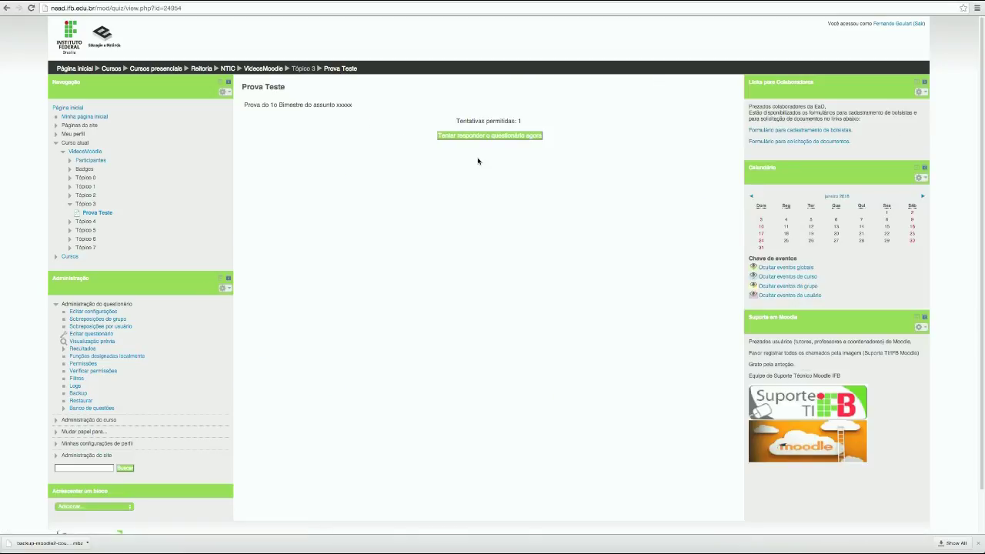
pyautogui.click(483, 138)
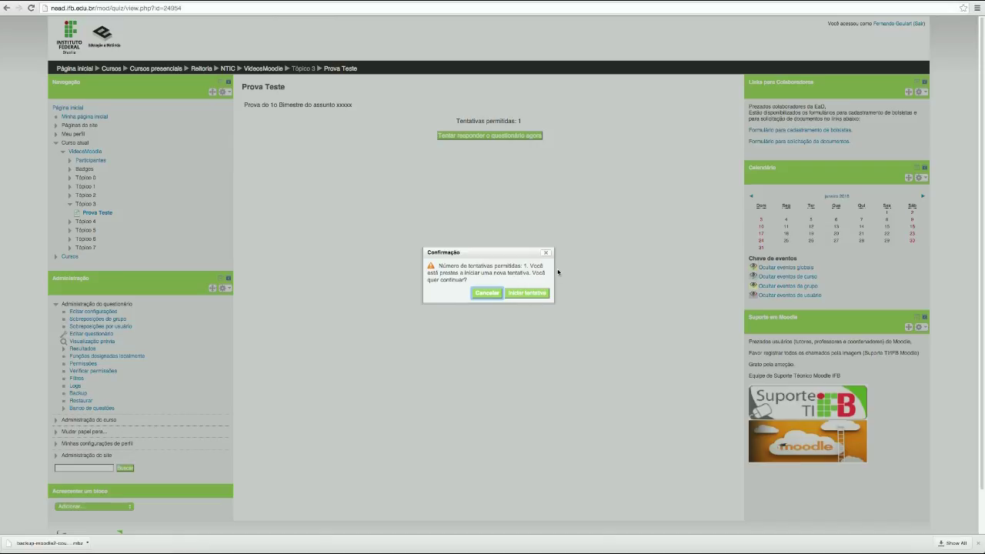
pyautogui.click(521, 297)
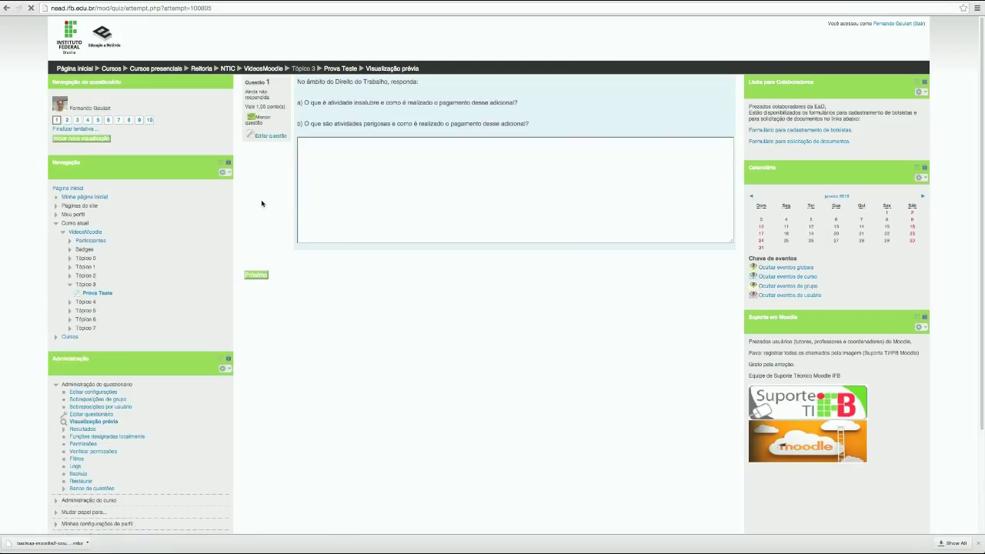
# Step: Look through questions 1 to 3 of the attempt and choose alternative c for question 3
pyautogui.click(69, 121)
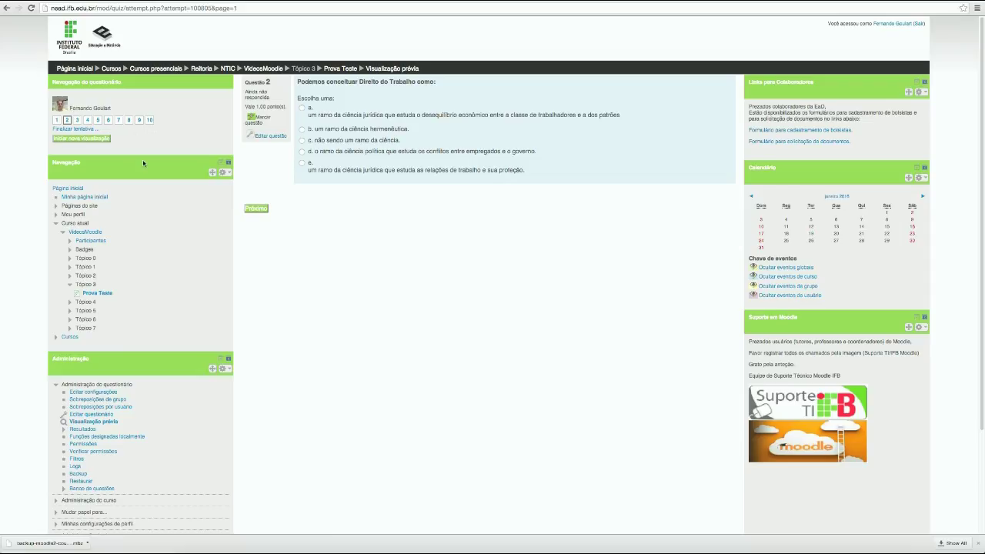
pyautogui.click(254, 210)
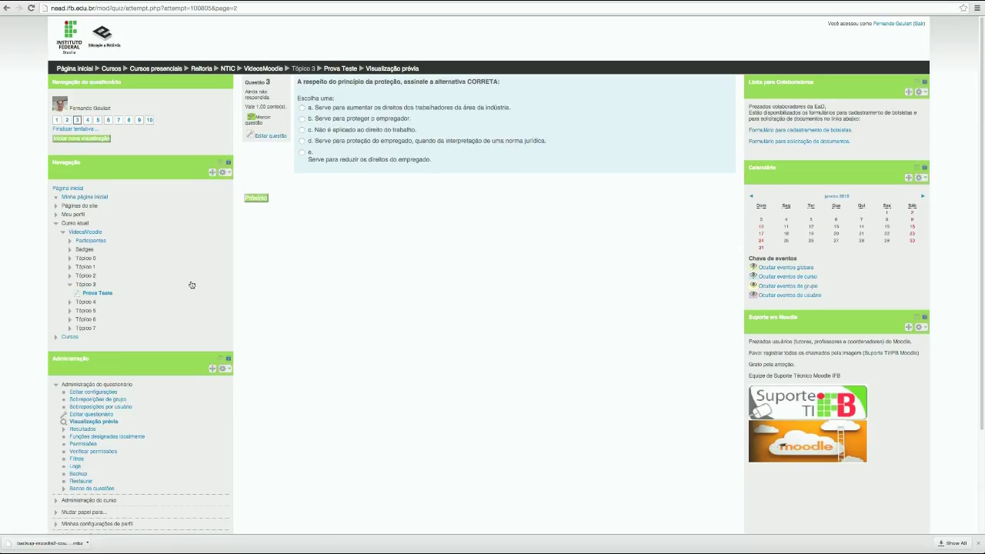
pyautogui.click(56, 120)
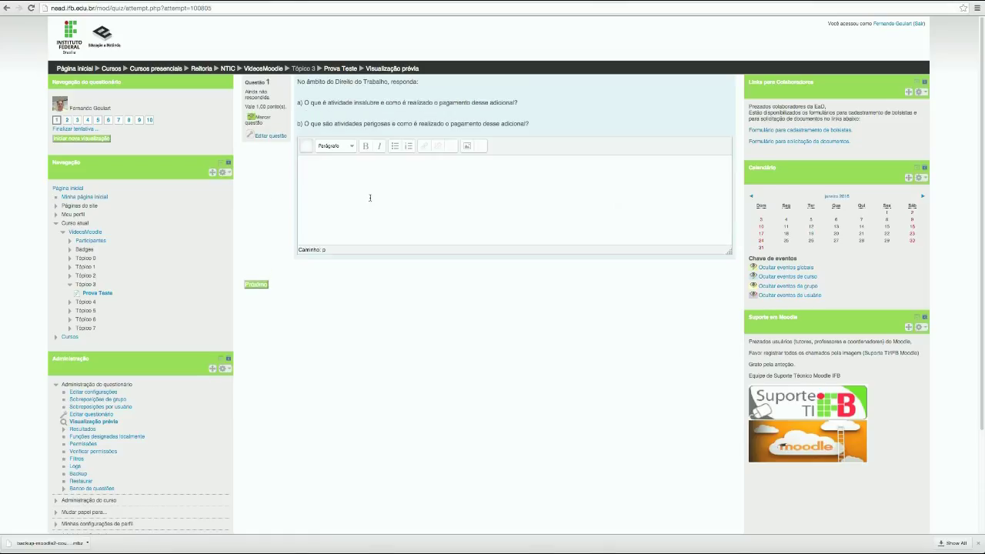
pyautogui.click(78, 121)
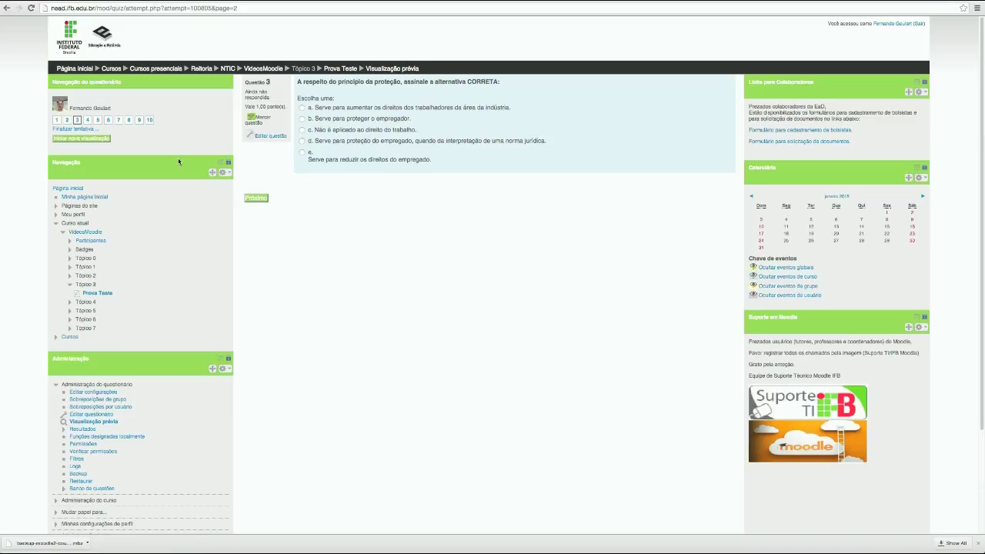
pyautogui.click(302, 131)
# Step: Leave the attempt for the question bank and choose Formato Gift as the question export format
pyautogui.click(107, 489)
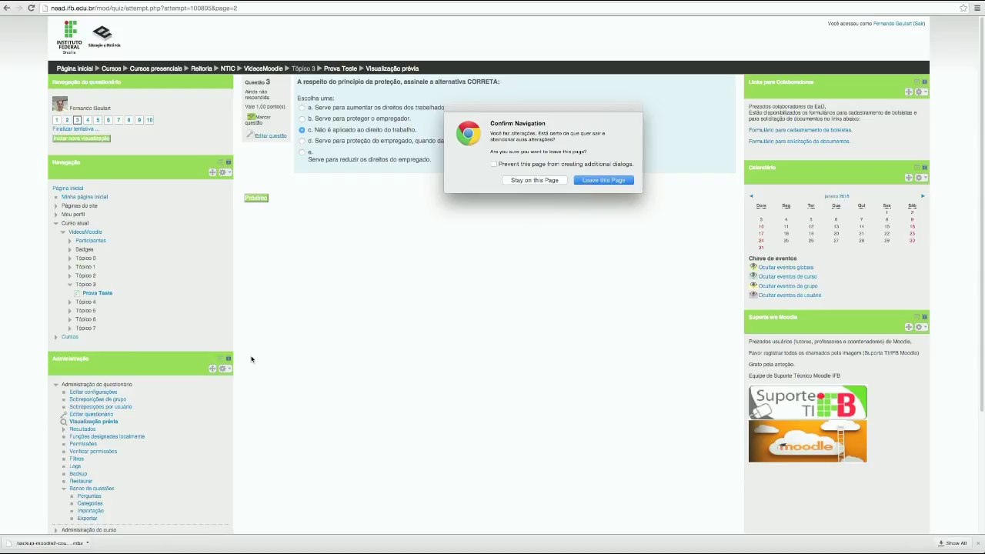
pyautogui.press('Return')
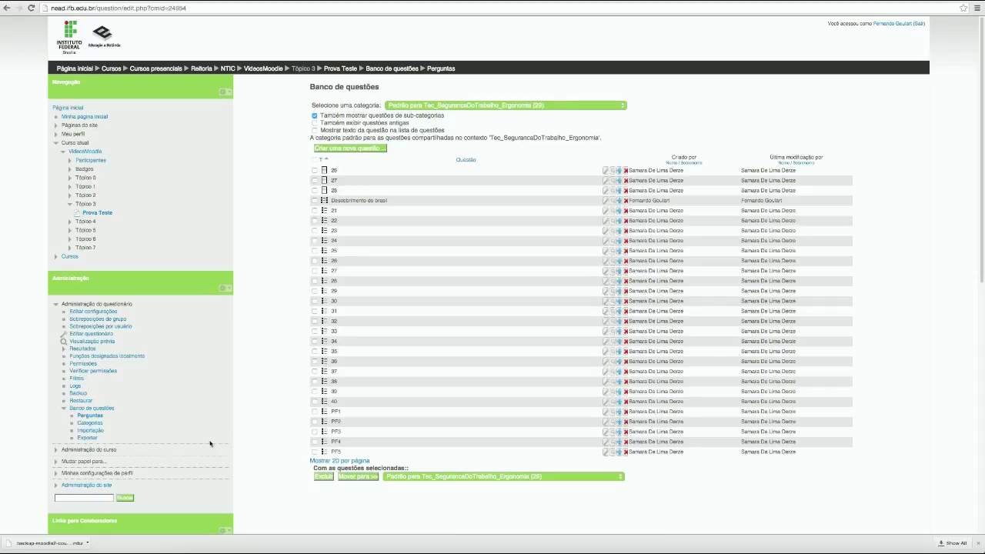
pyautogui.click(91, 438)
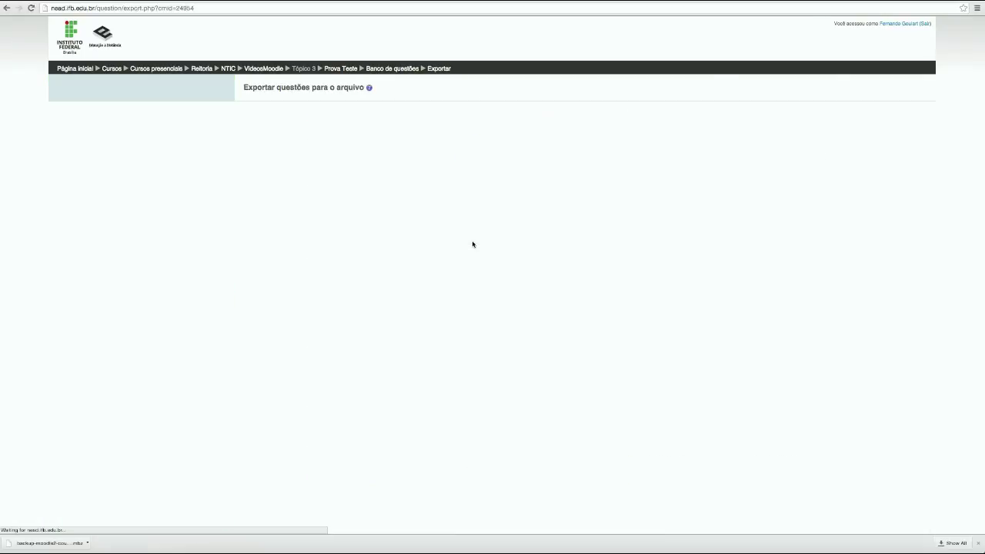
pyautogui.click(363, 123)
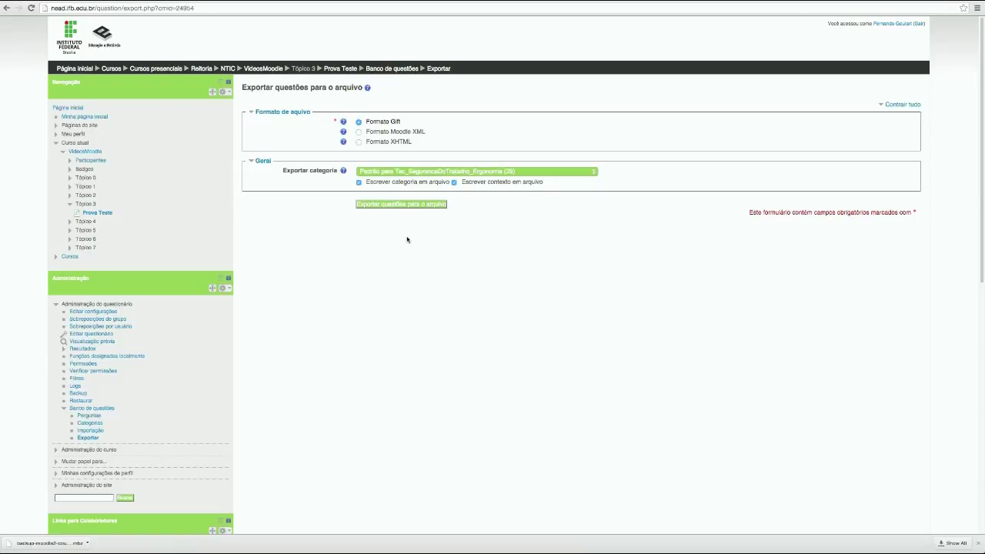
# Step: Leave the export page without exporting and choose Formato Gift as the file format for importing questions
pyautogui.click(98, 430)
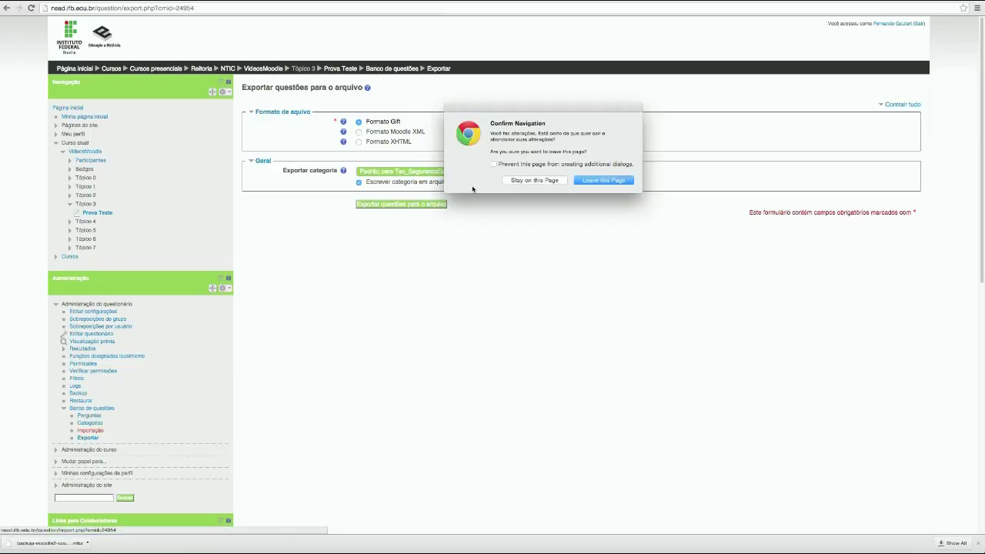
pyautogui.click(590, 181)
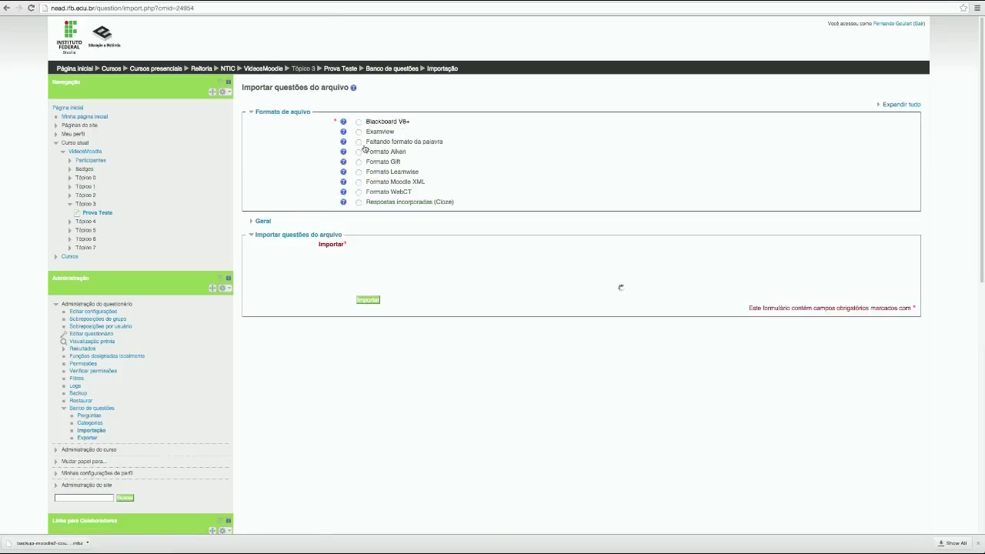
pyautogui.click(357, 162)
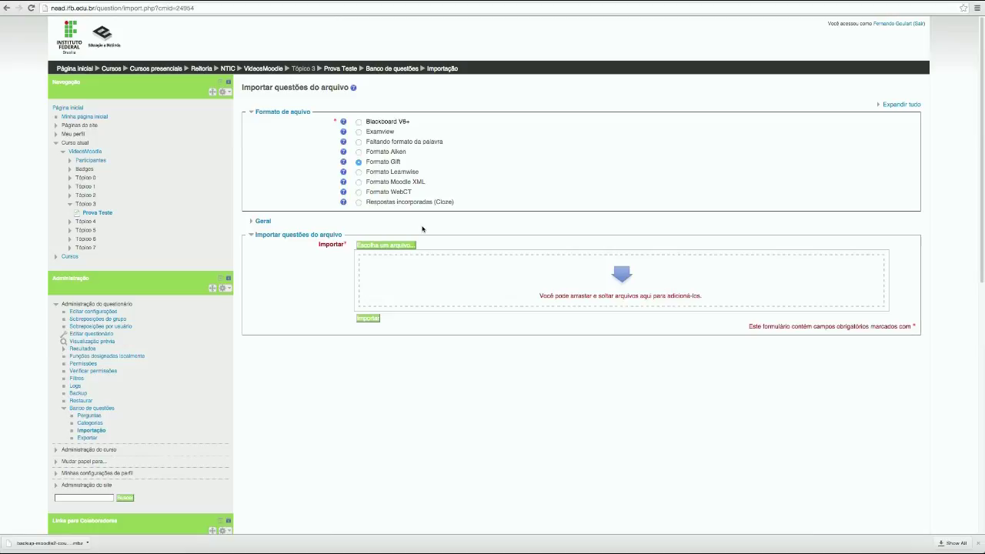